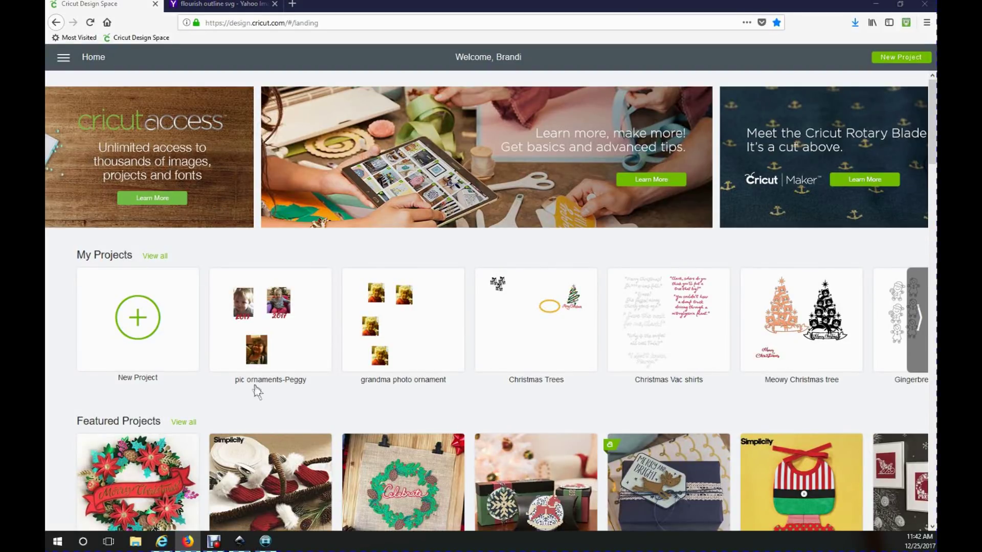
Step: Create a new project, replacing the unsaved design with a blank Untitled canvas
click(138, 322)
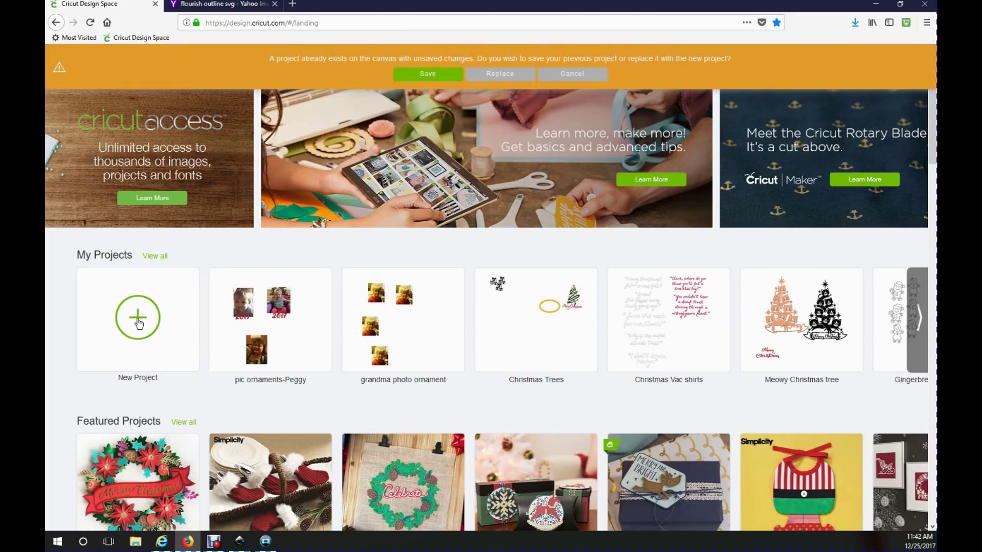
click(494, 75)
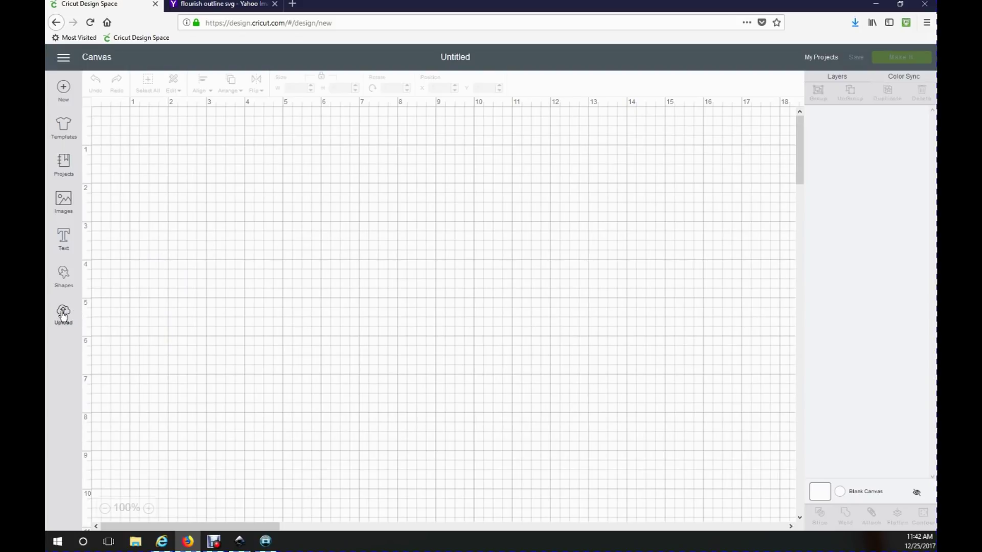
Step: Upload the image file 'flower 3 - no color' from the Flowers folder
click(64, 314)
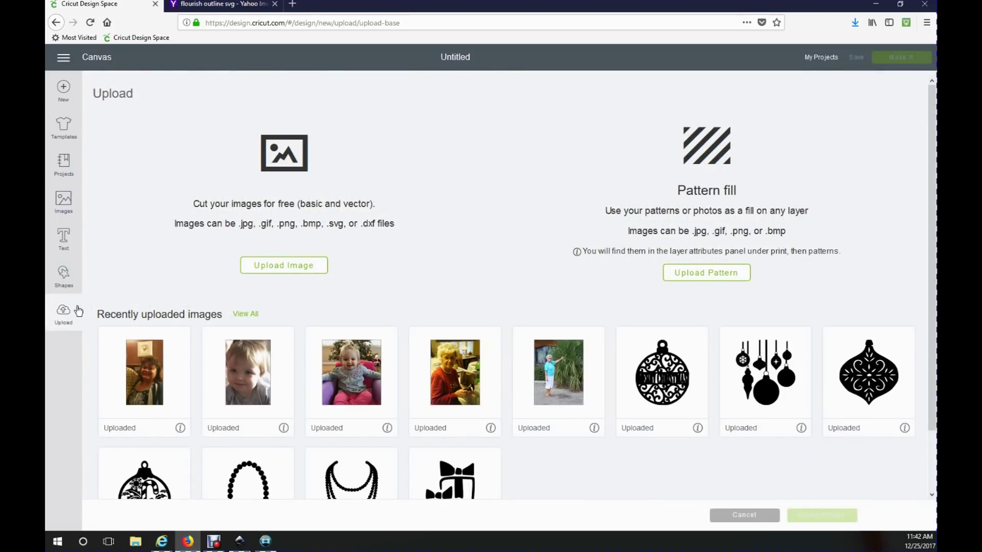
click(283, 266)
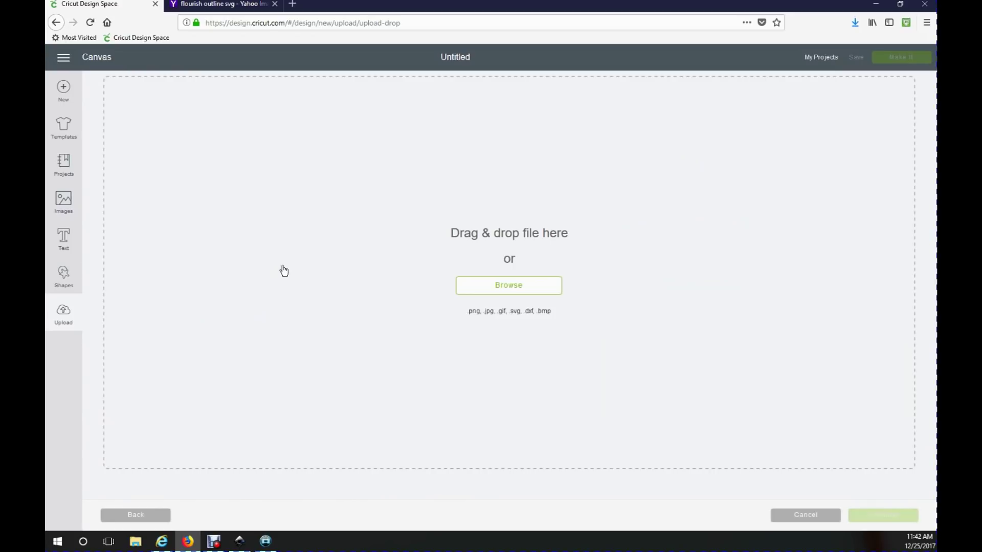
click(518, 290)
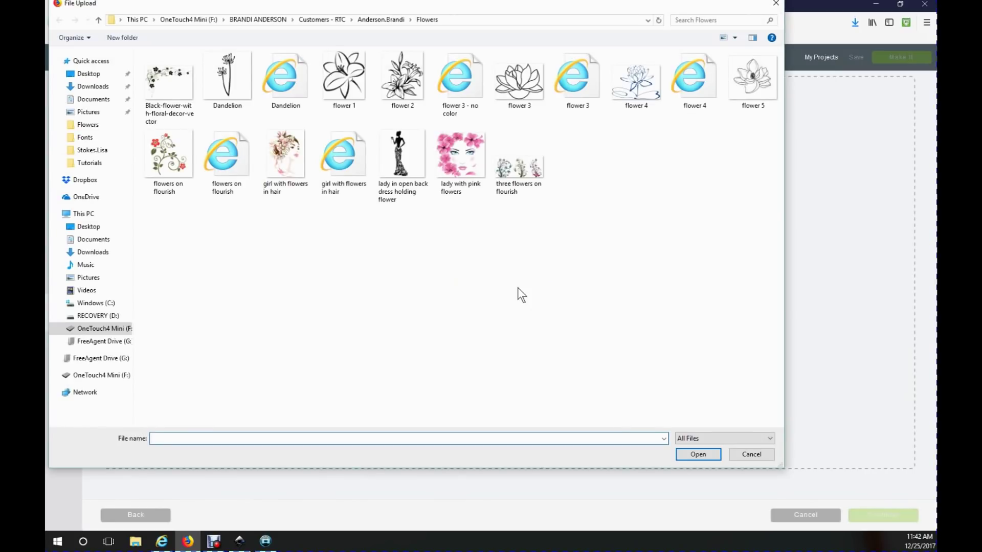
click(457, 82)
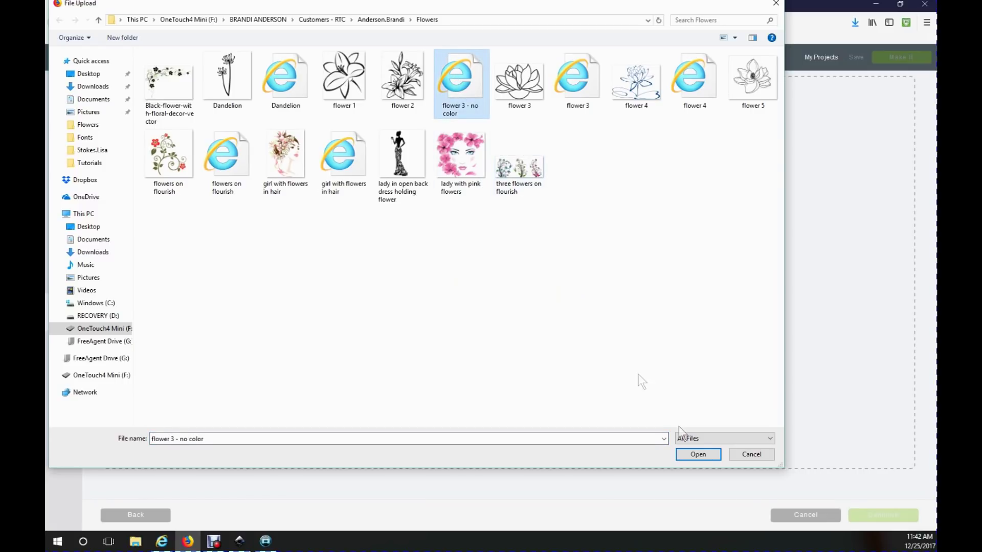
click(697, 455)
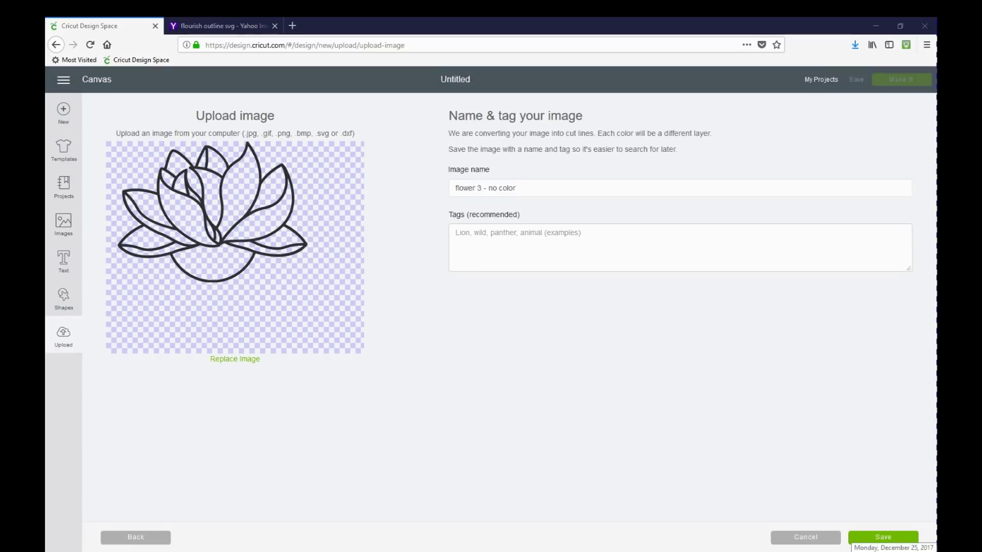
Step: Save the uploaded 'flower 3 - no color' image and insert it onto the canvas
click(875, 543)
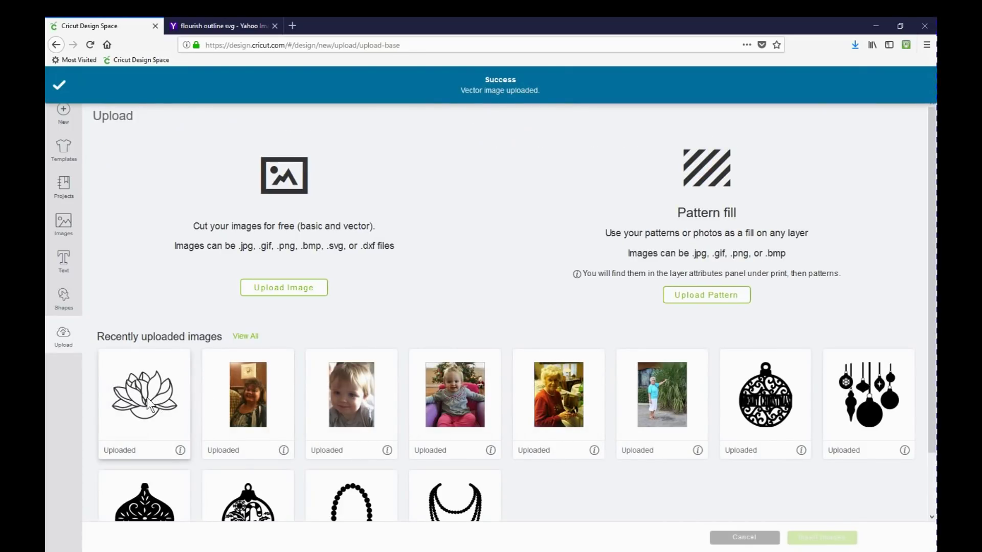
click(149, 404)
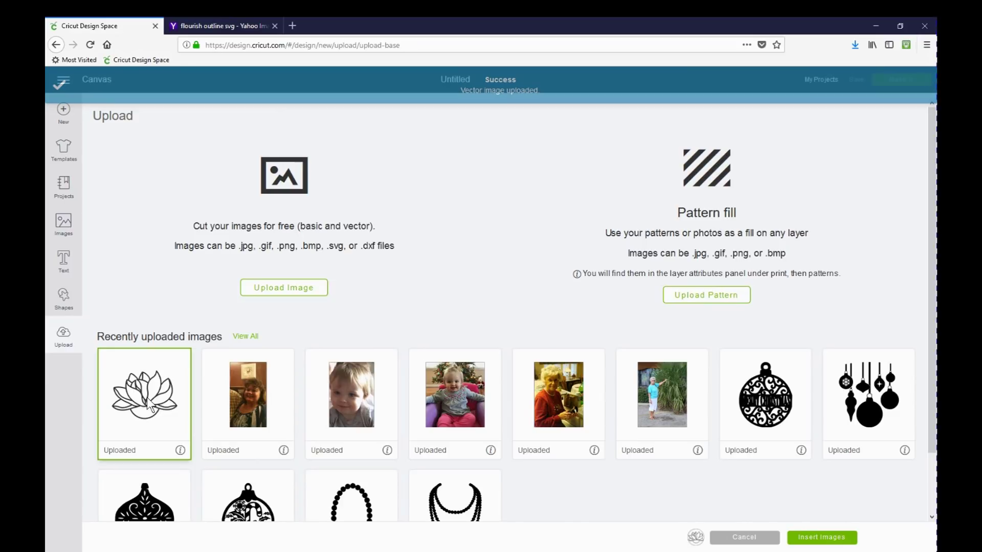
click(833, 538)
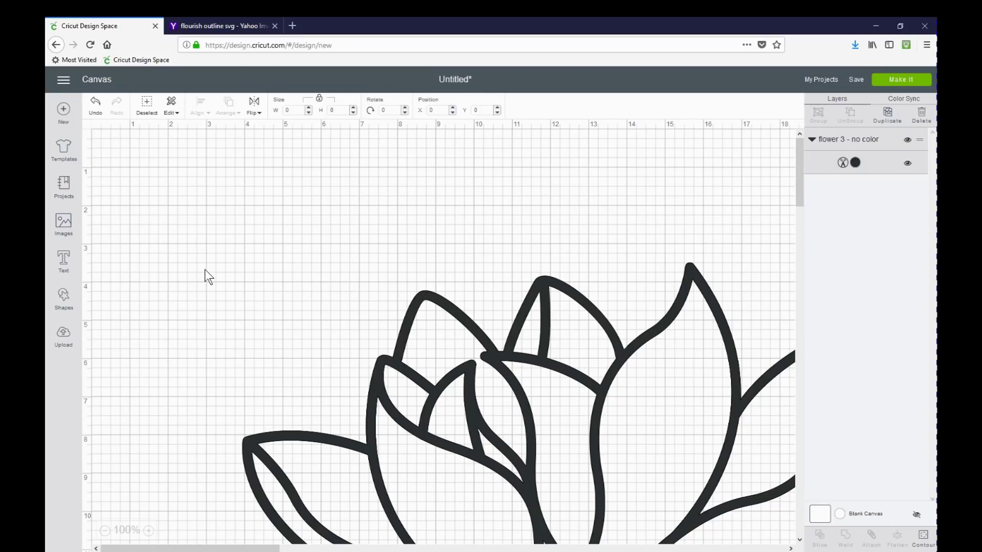
Step: Resize the lotus to 5.5 x 4.088 inches and position it at X 3.833, Y 2.402
drag(431, 351, 325, 259)
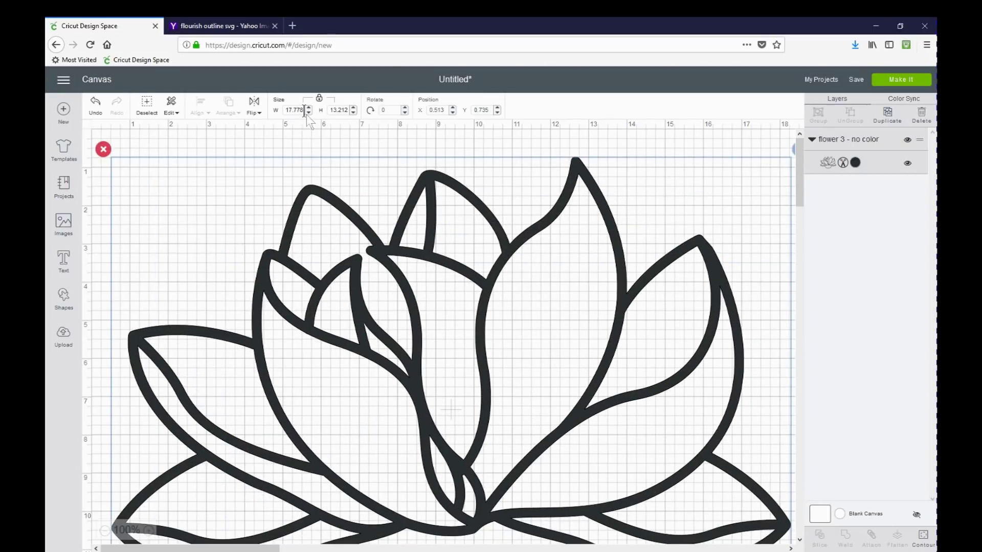
click(280, 110)
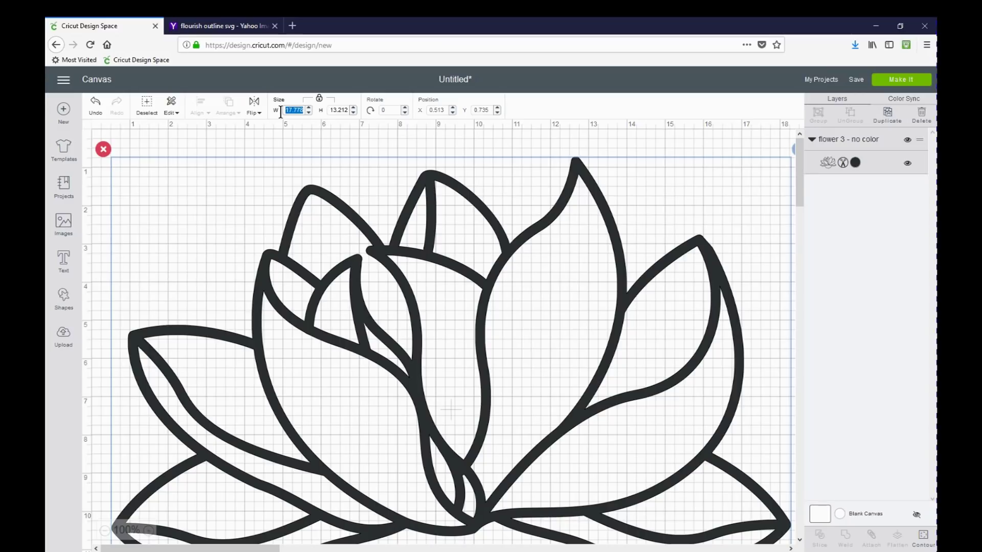
text(5)
key(Return)
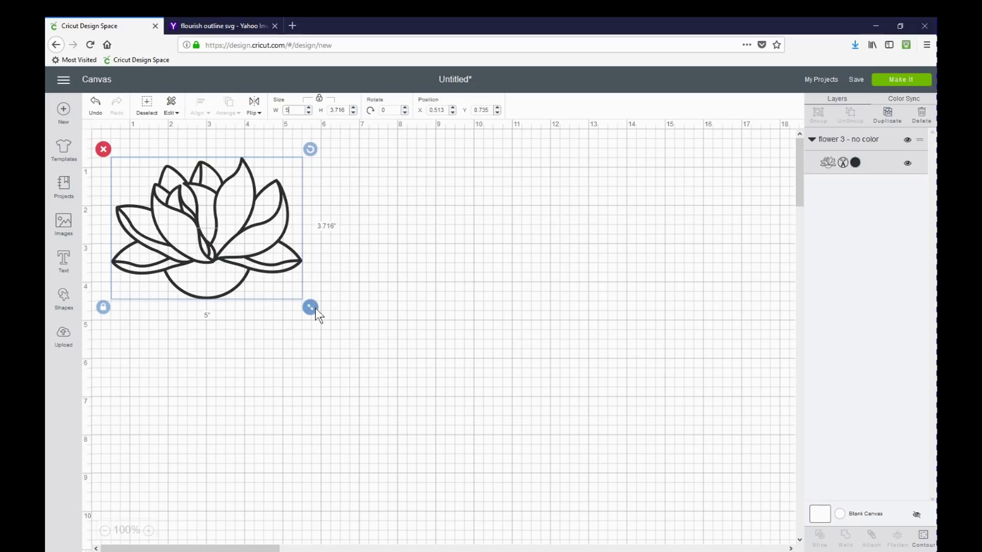
mouse_move(330, 324)
mouse_down()
mouse_move(360, 346)
mouse_move(330, 322)
mouse_up()
drag(301, 284, 418, 336)
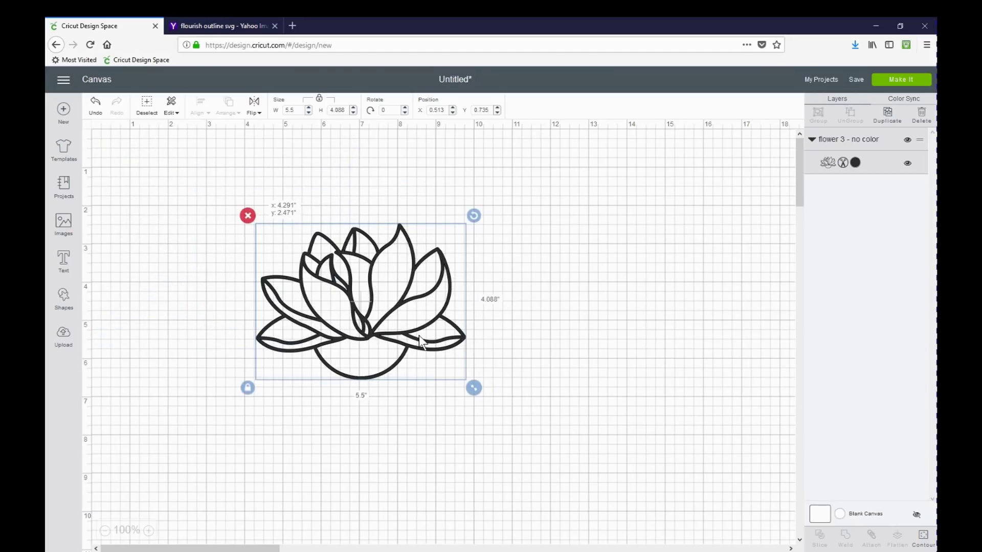
click(63, 300)
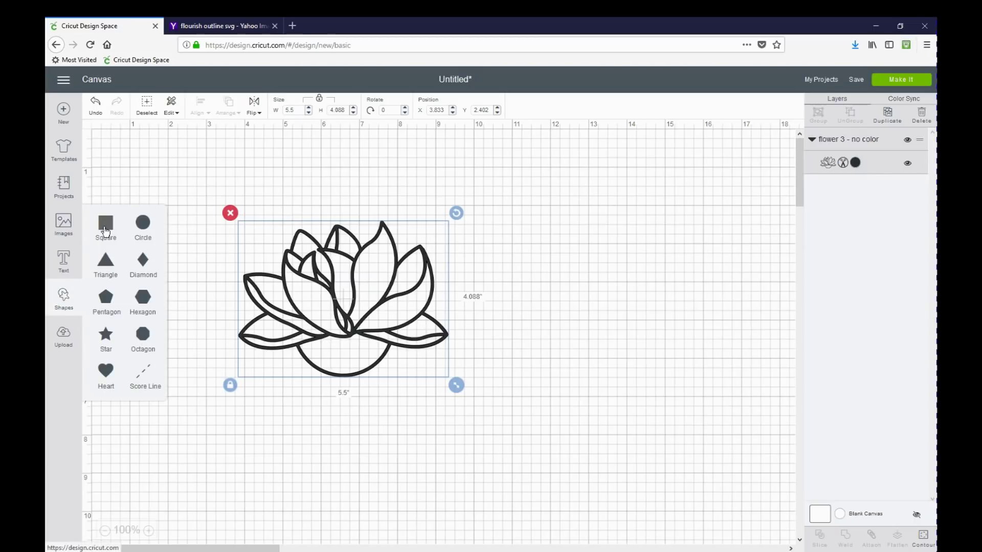
Step: Add a square, enlarge it to 6.139 inches over the lotus, and slice the lotus from it
click(105, 229)
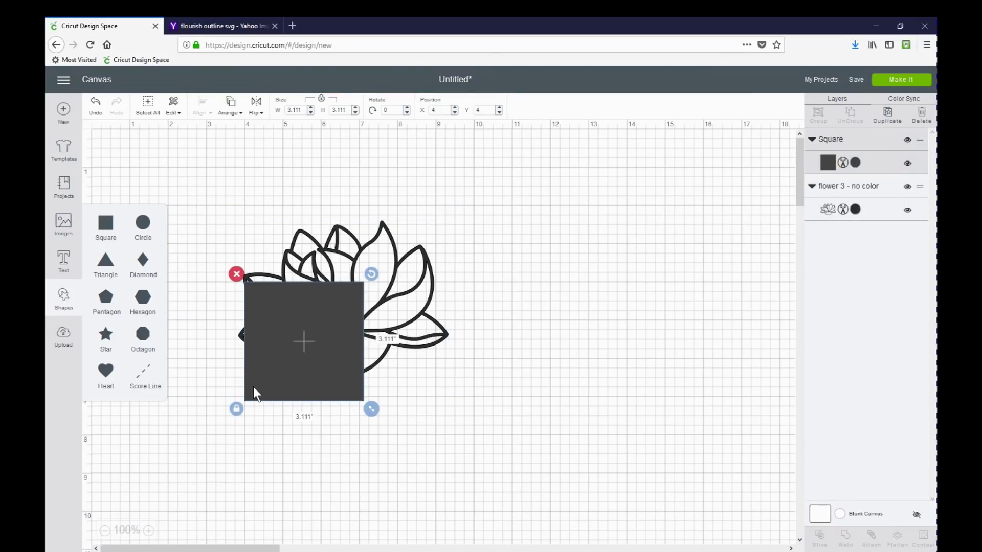
drag(253, 386, 255, 261)
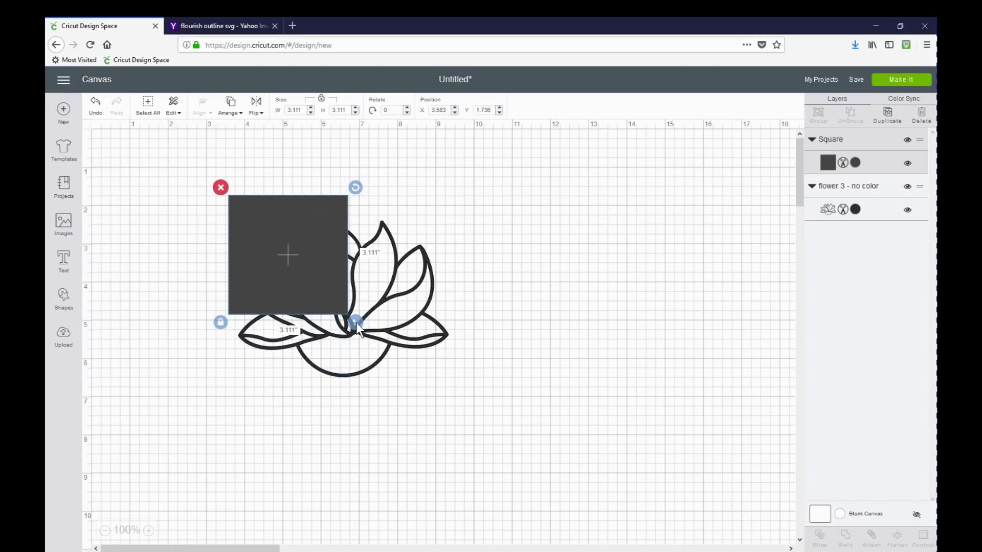
drag(354, 322, 470, 393)
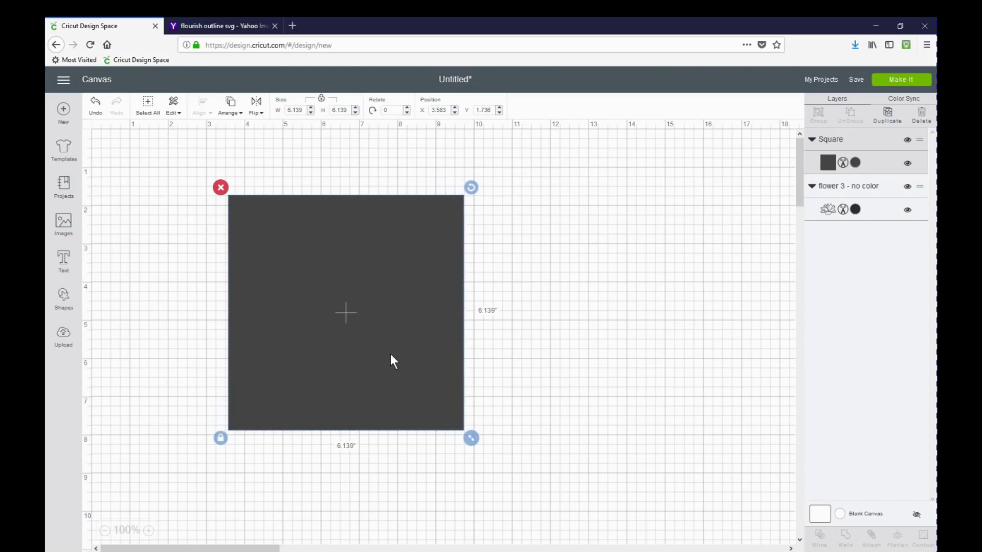
drag(174, 210, 498, 368)
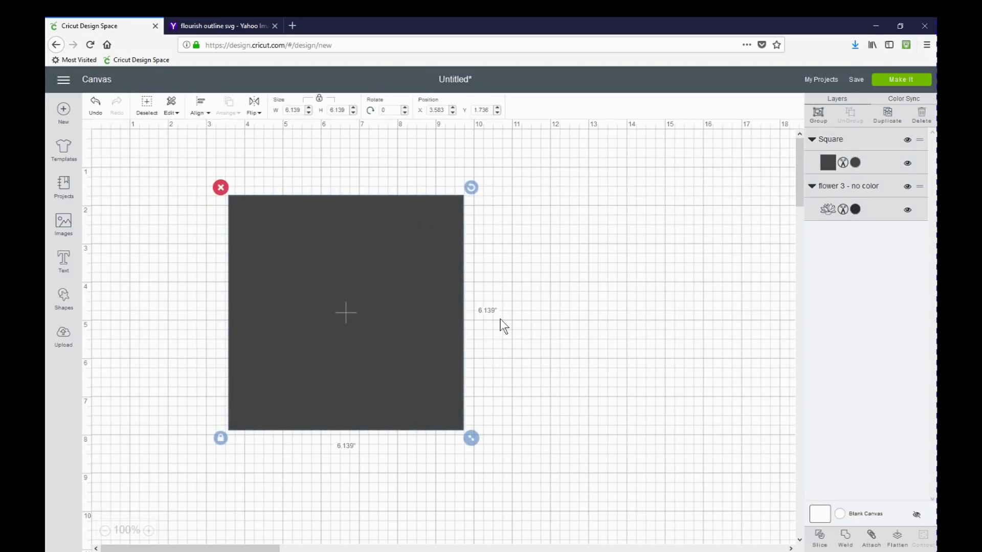
click(819, 537)
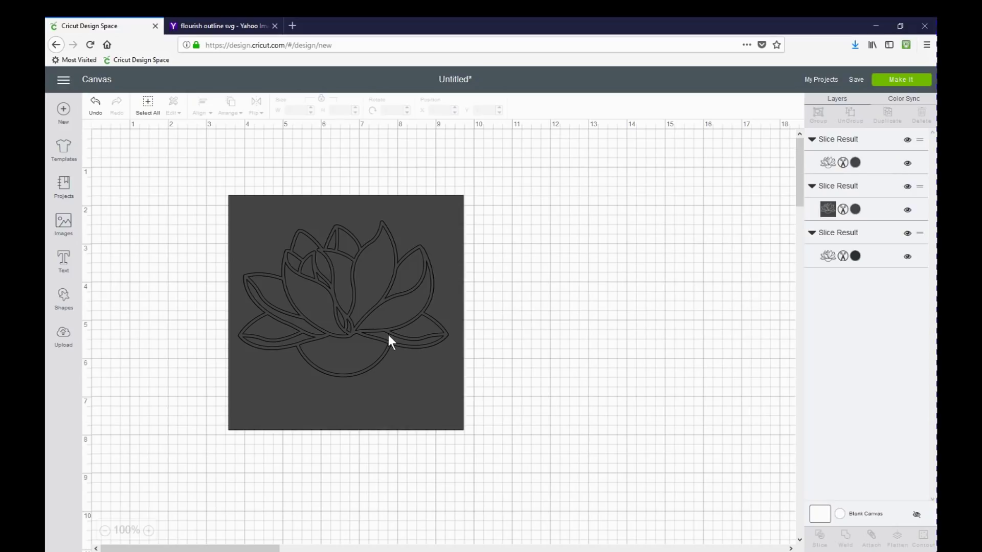
Step: Pull the slice results apart and delete the extra lotus outline piece
drag(387, 337, 311, 463)
drag(349, 303, 658, 510)
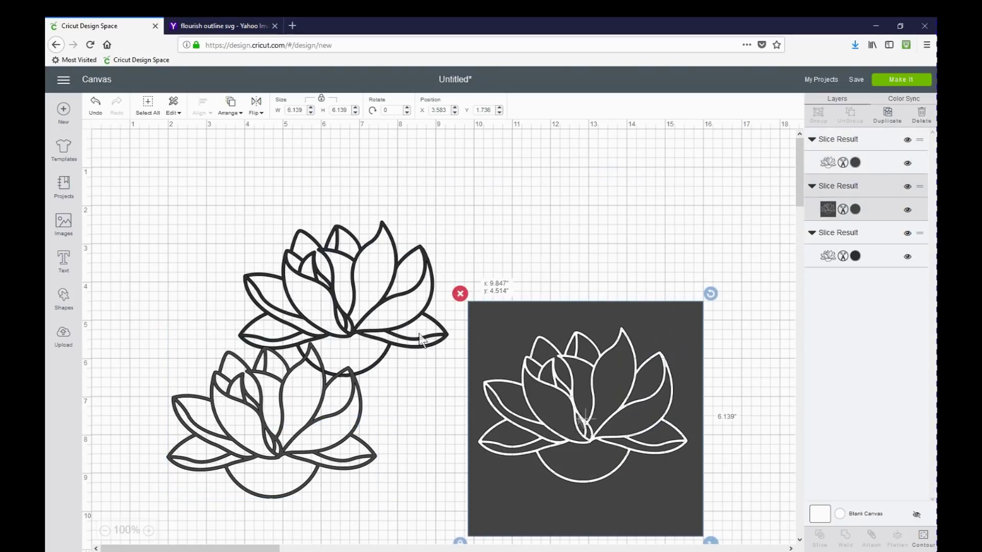
click(284, 396)
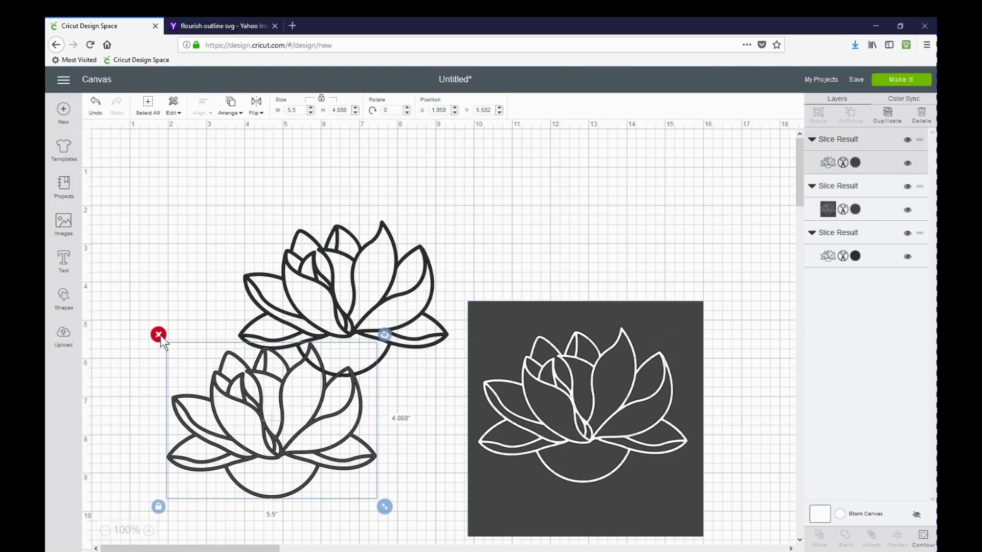
click(159, 335)
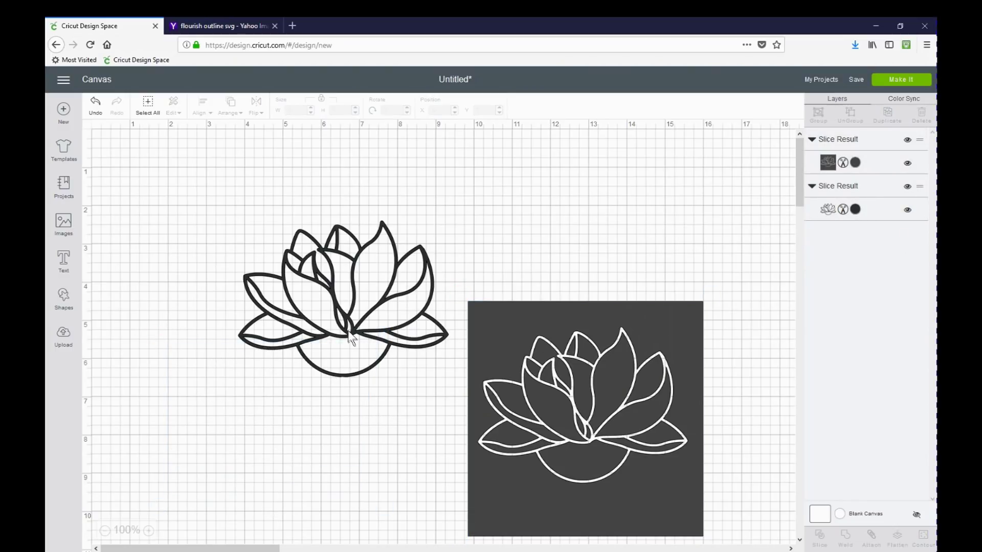
Step: Reposition the remaining lotus outline and cutout square, undoing the square's last move
drag(351, 324, 216, 272)
click(550, 462)
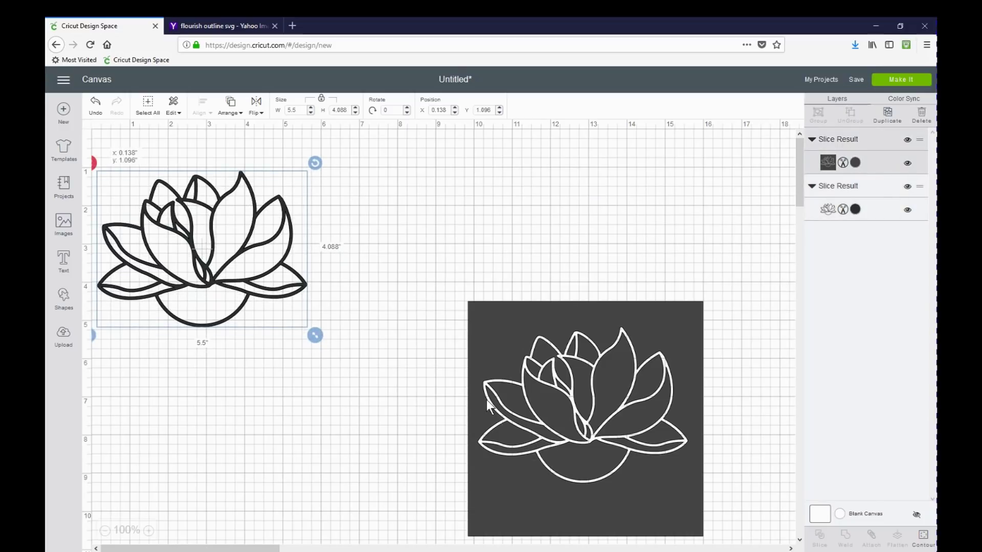
drag(499, 405, 442, 330)
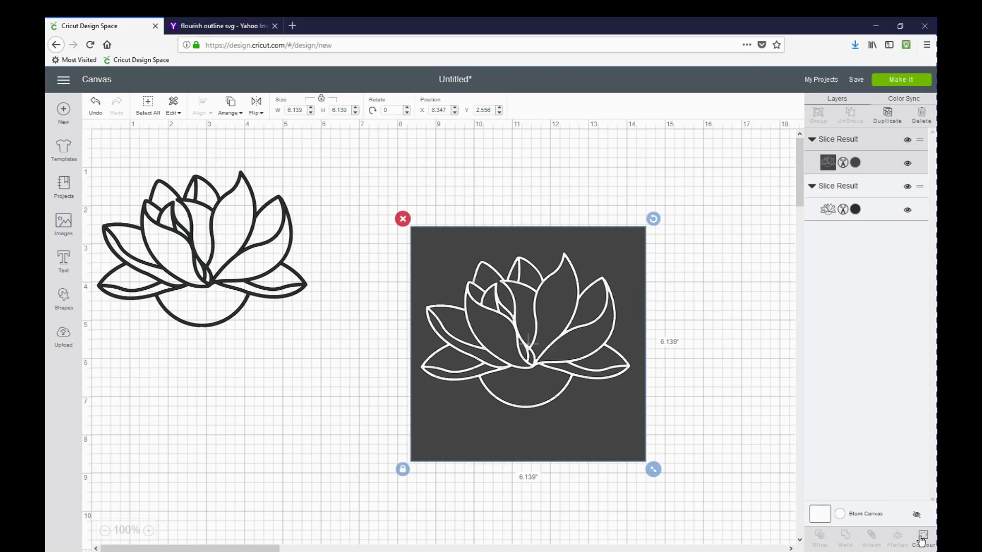
key(ctrl+z)
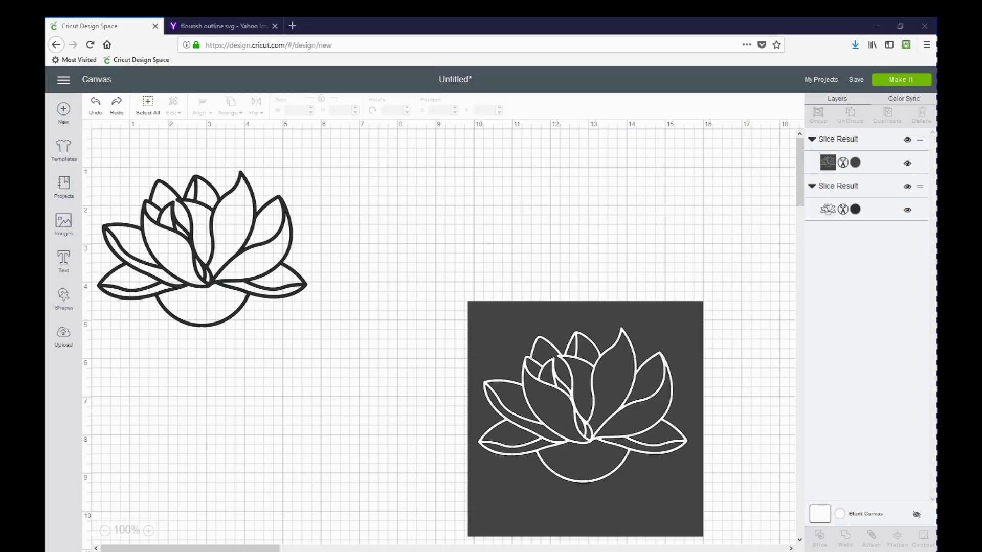
Step: Duplicate the lotus-cutout square, place the copy below the outline, and bring up Hide Contour
click(668, 326)
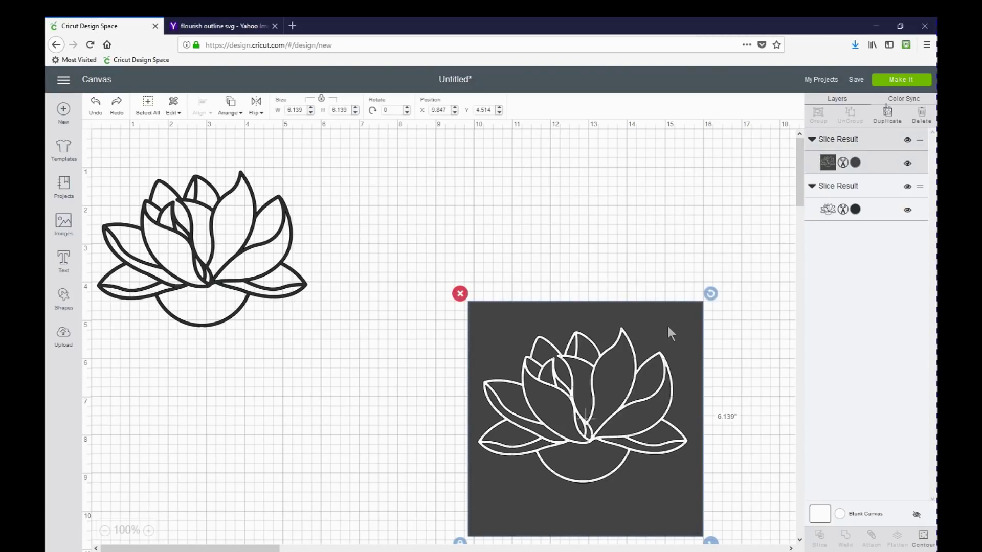
click(888, 116)
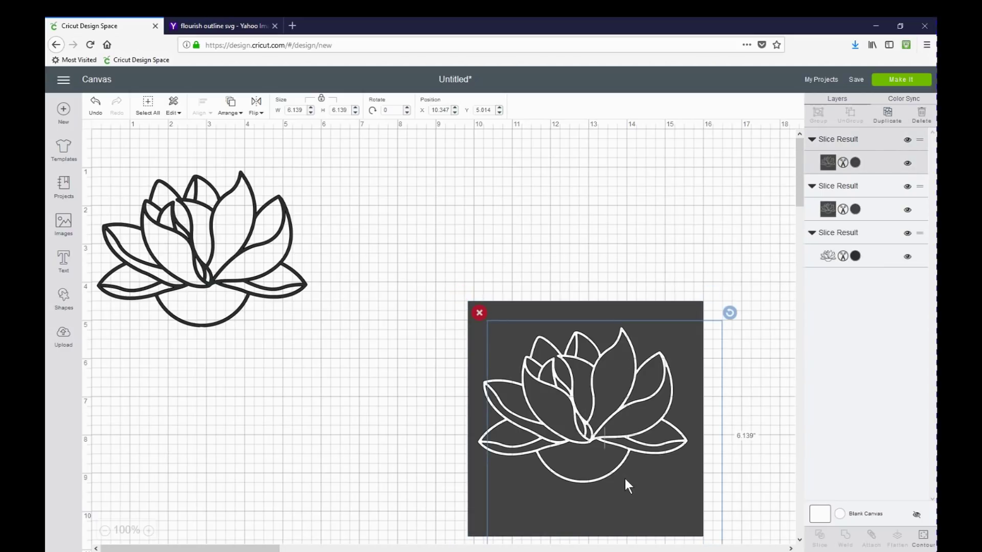
drag(635, 517, 263, 529)
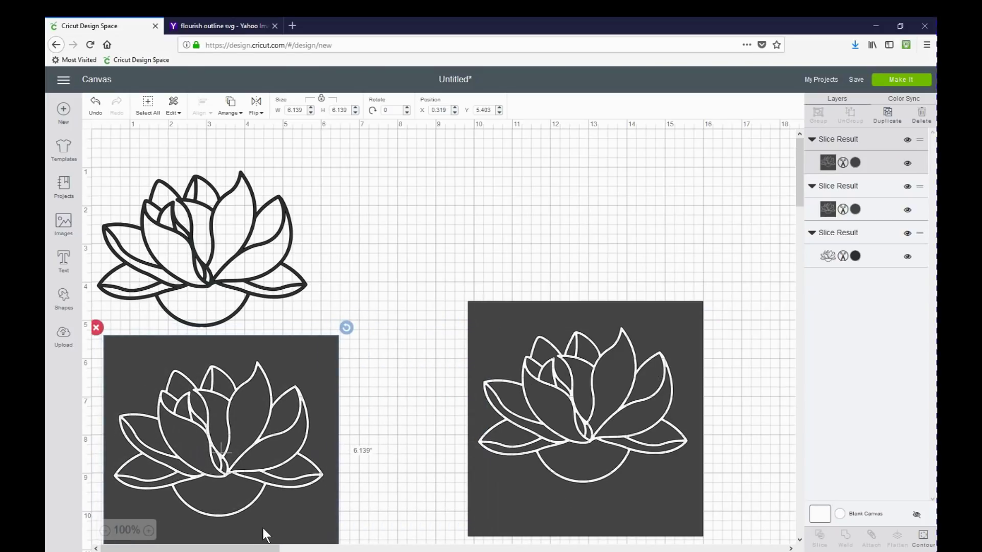
click(922, 538)
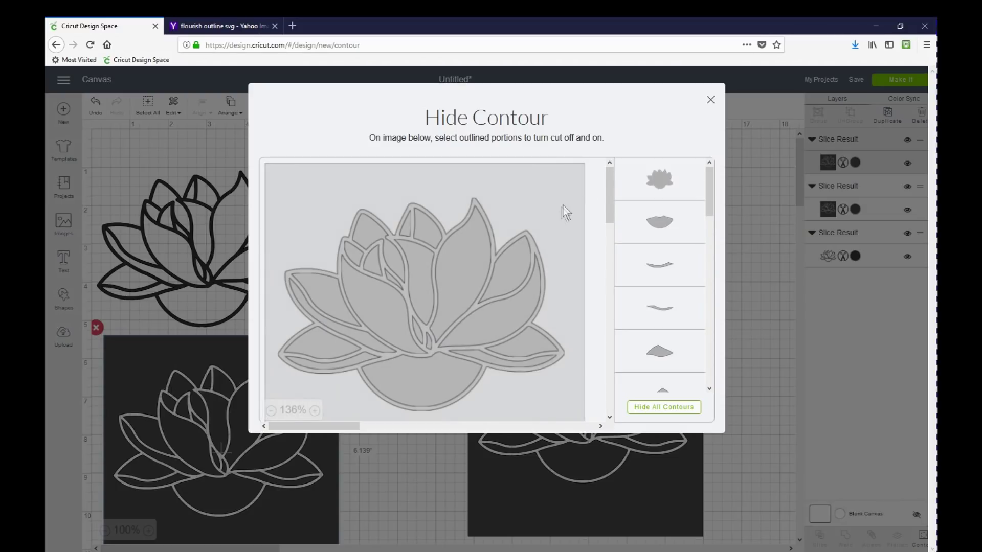
Step: Hide the square's outer contour plus the right petal, petal tip, upper-left petal and three leaf cuts
click(534, 246)
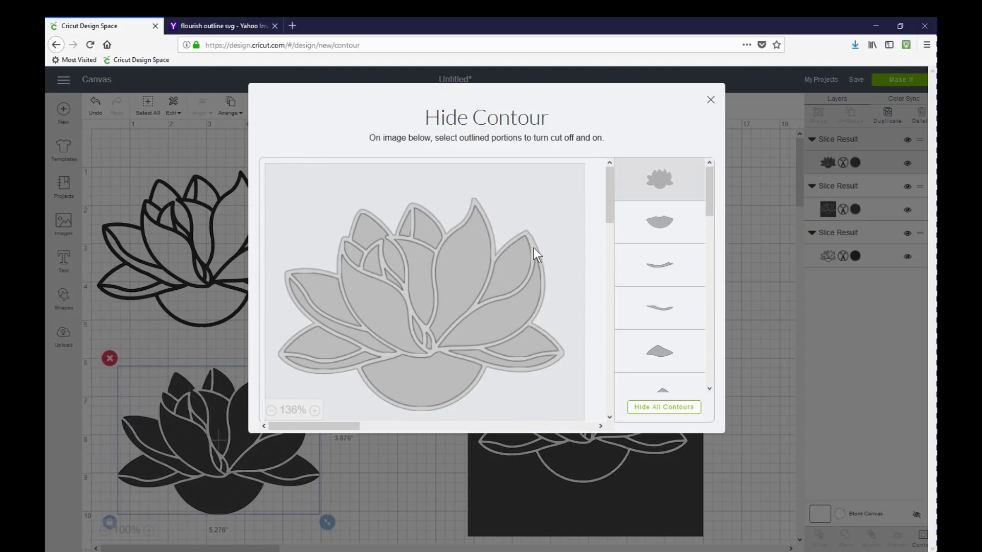
click(512, 263)
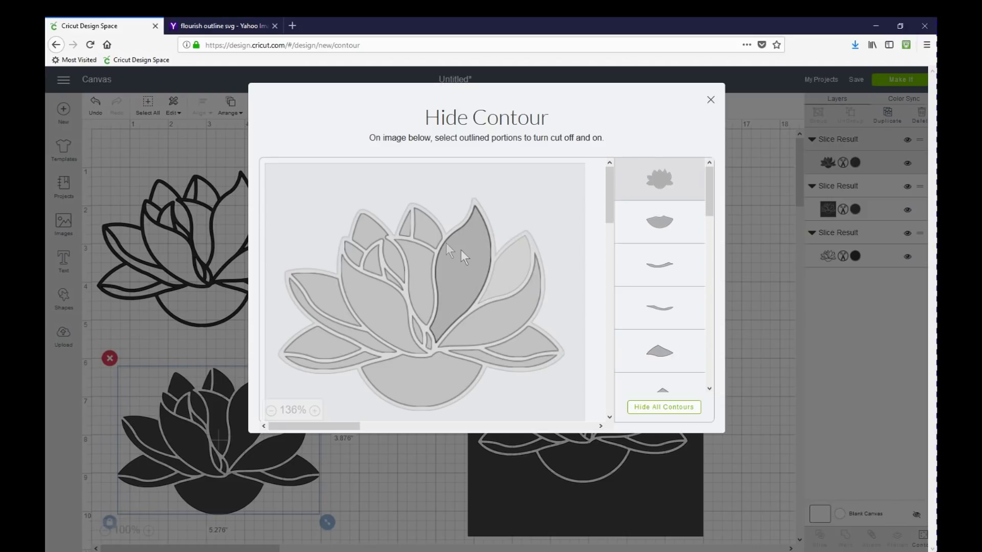
click(404, 228)
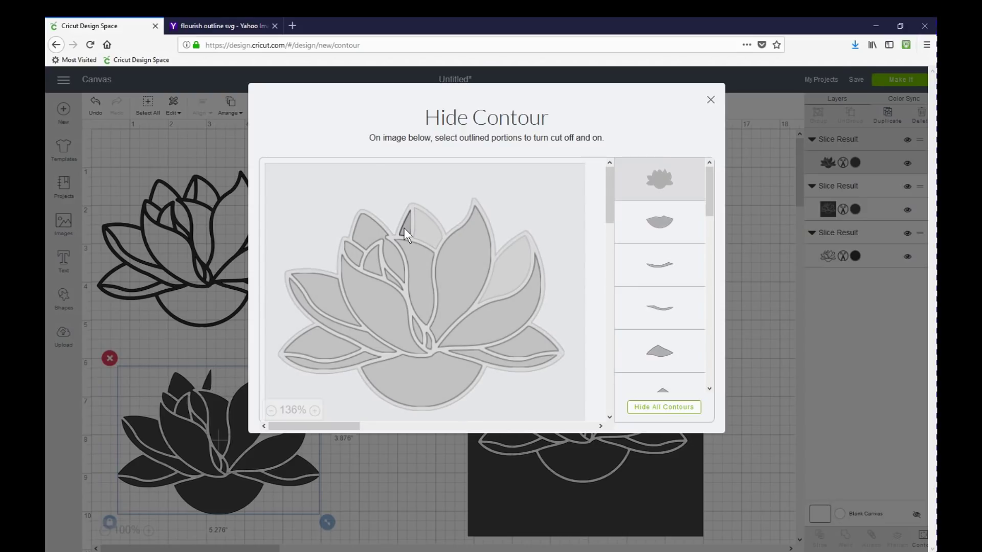
click(367, 232)
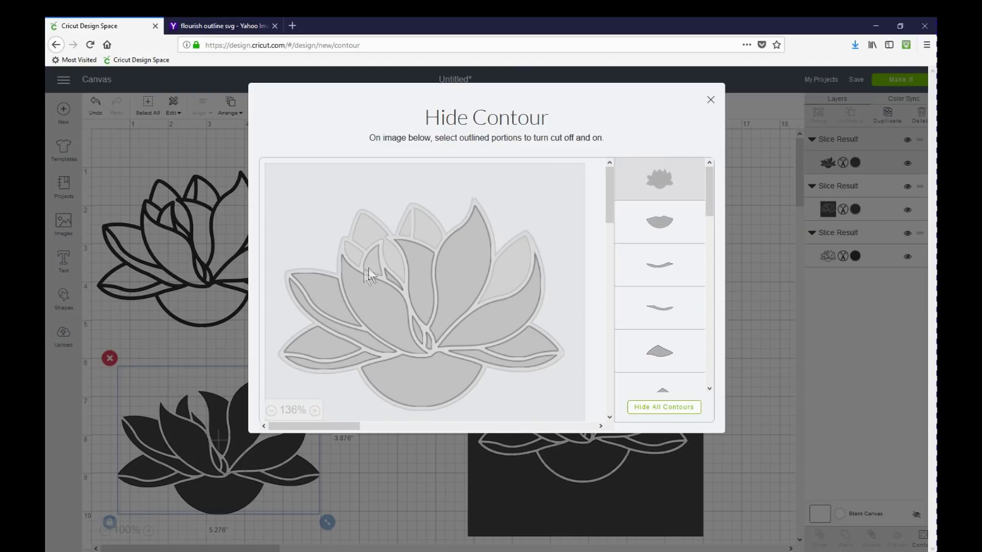
click(313, 347)
click(343, 348)
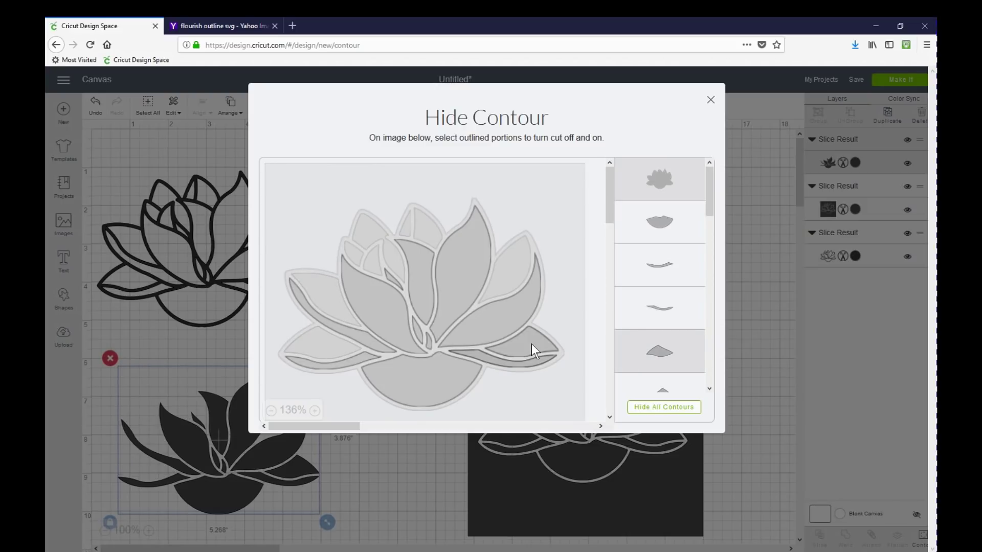
click(532, 344)
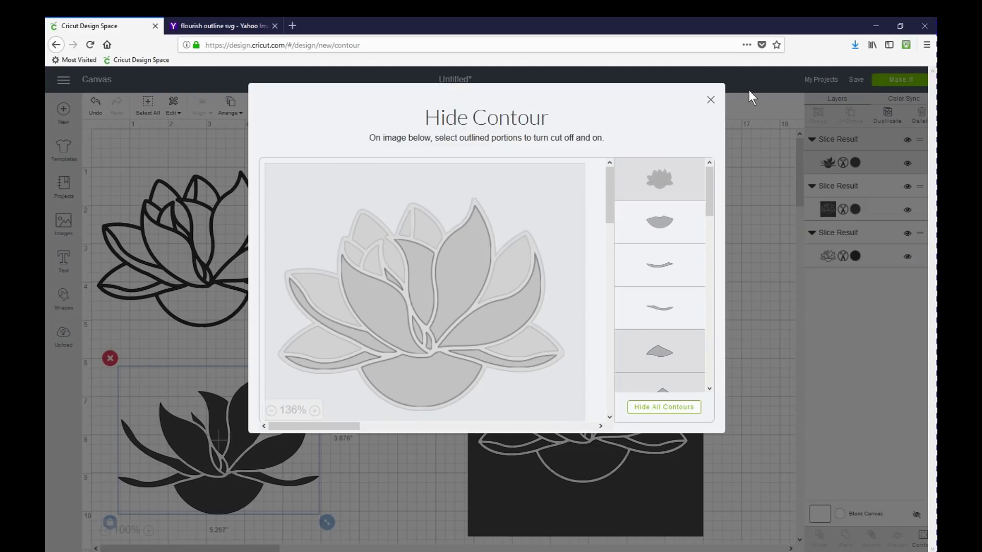
Step: Colour the simplified lotus Fuchsia, align it under the black outline, and shift the cutout square left
click(711, 100)
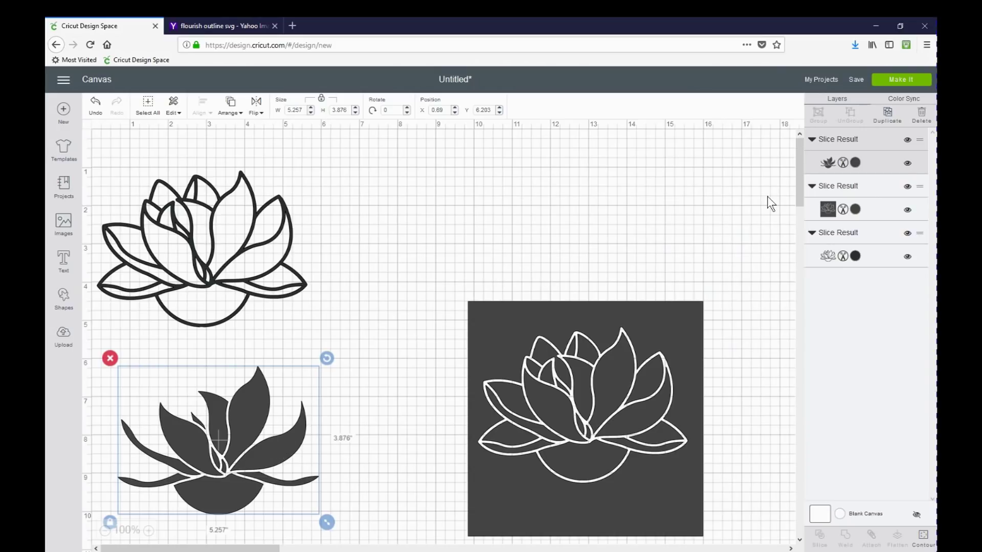
click(853, 162)
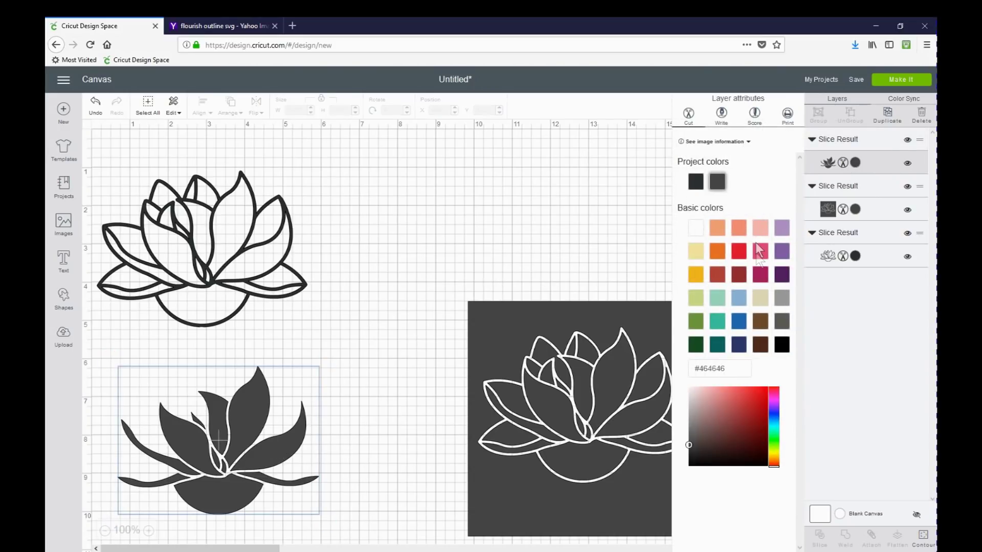
click(759, 277)
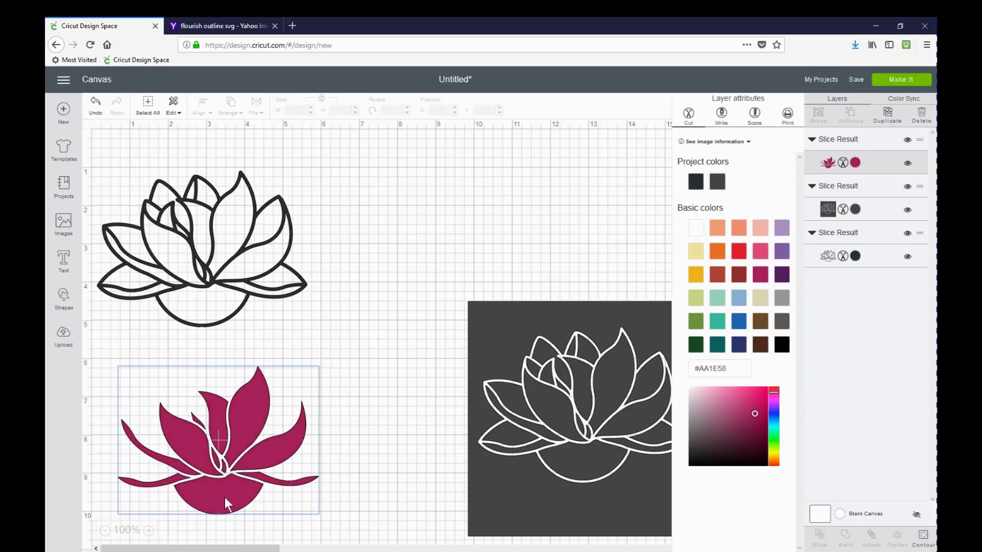
drag(223, 459, 207, 277)
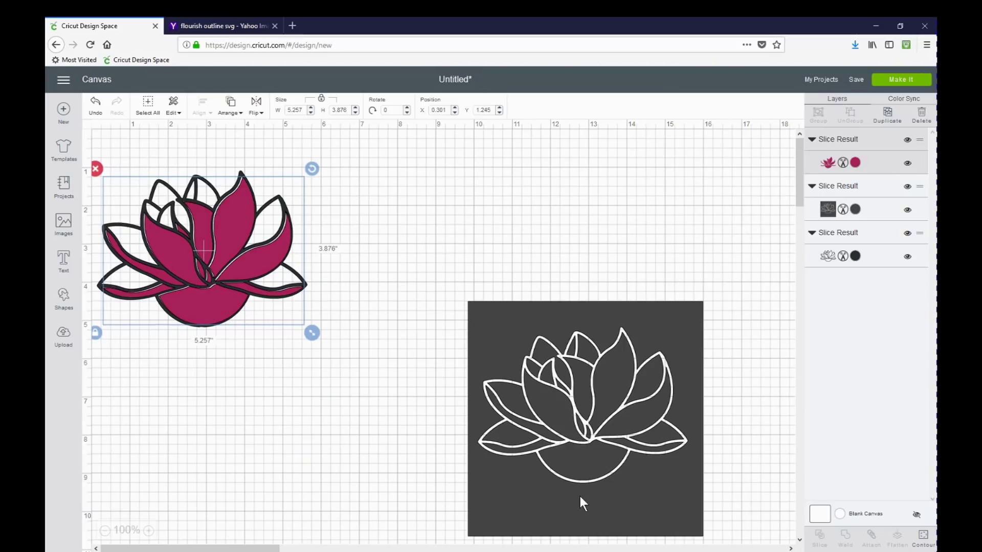
drag(534, 491, 354, 491)
Step: Move the white-outline lotus square below the flower and bring up Hide Contour for it
drag(404, 453, 309, 438)
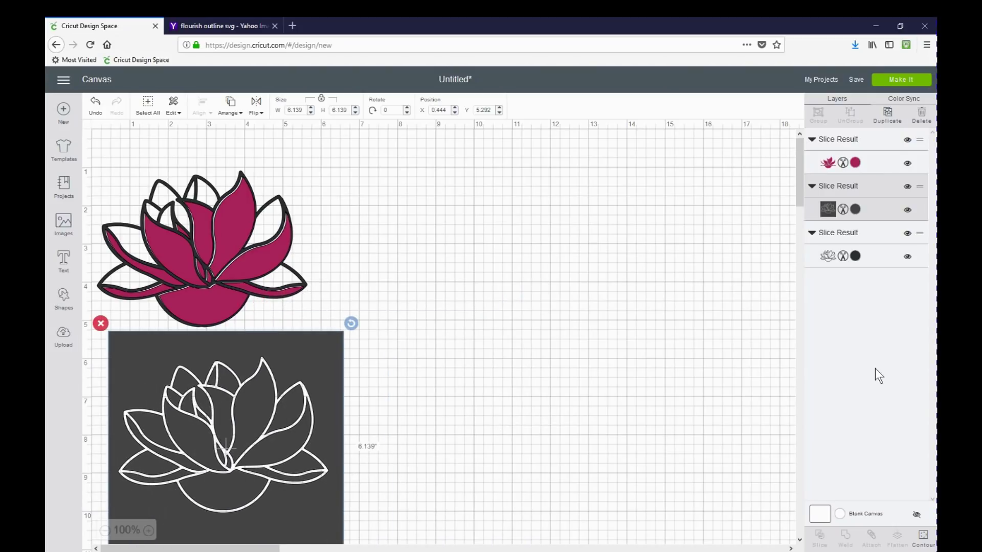
click(926, 538)
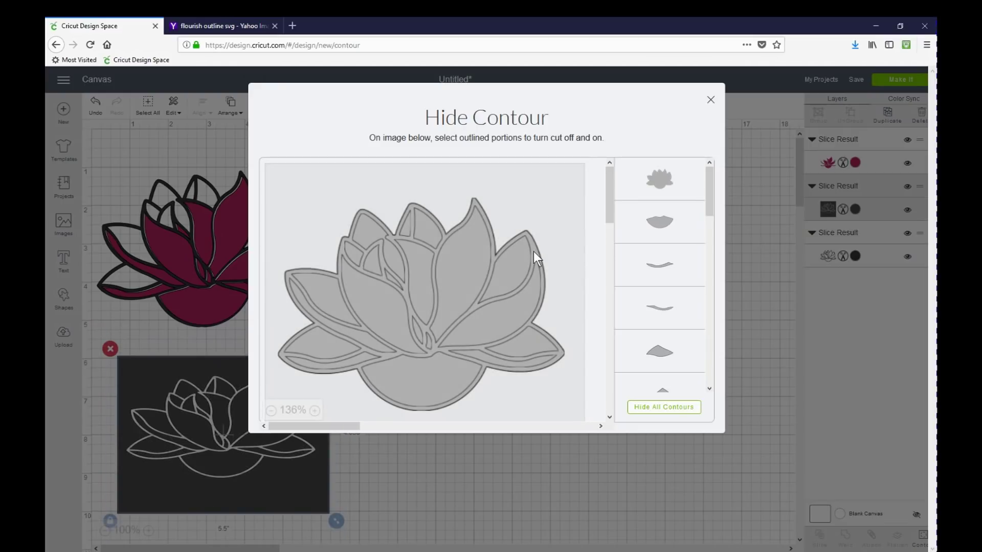
Step: Hide the dark square's outer border, then the lower-left, left, inner and two centre petal cuts
click(533, 252)
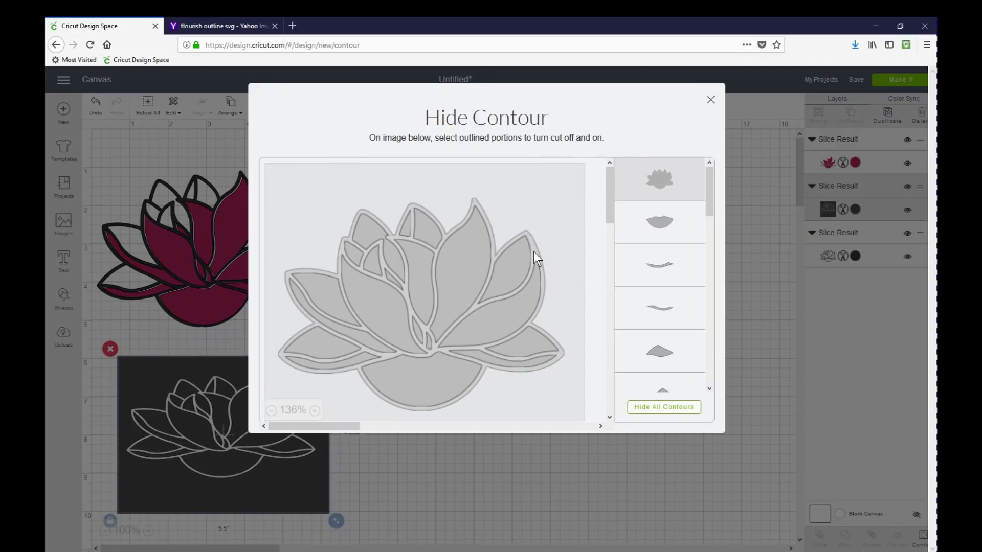
click(321, 367)
click(334, 327)
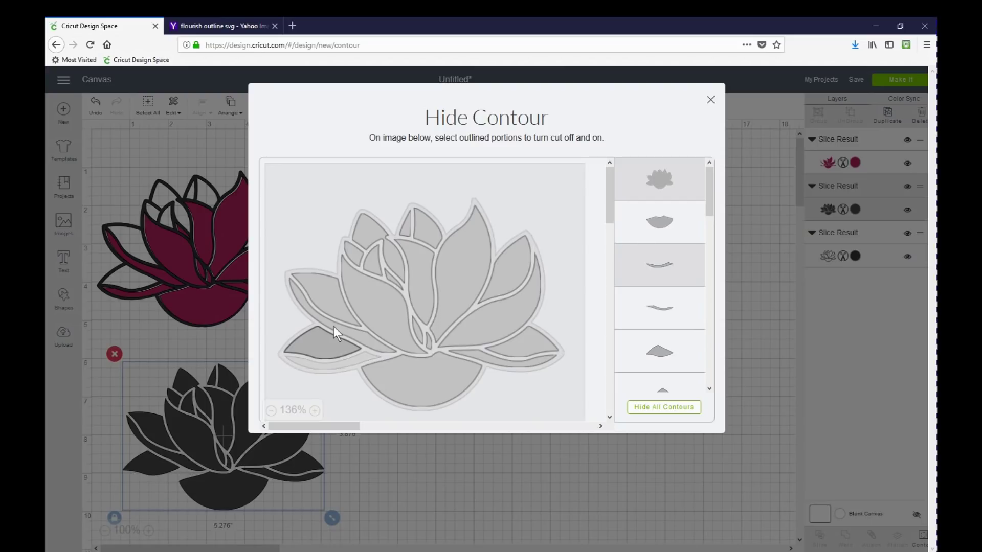
click(337, 328)
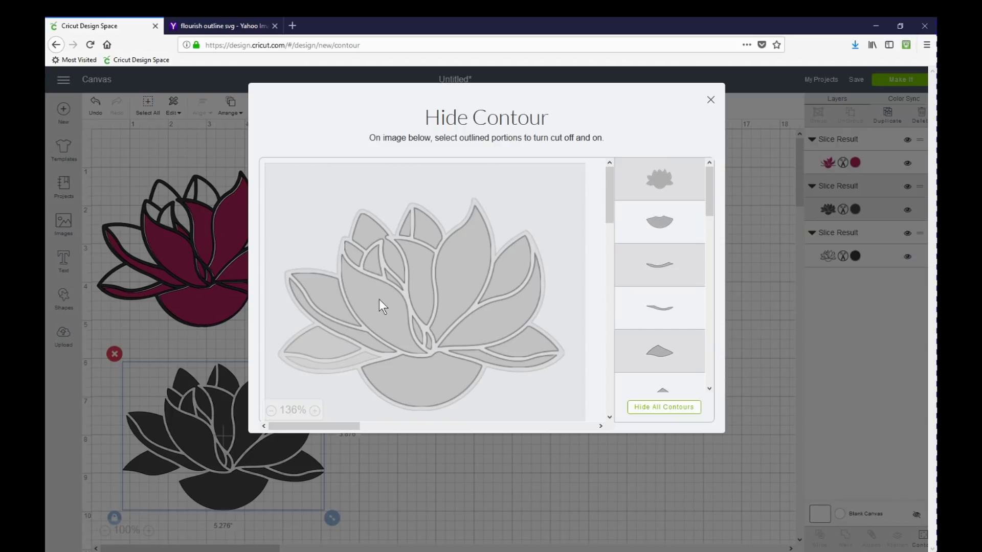
click(379, 299)
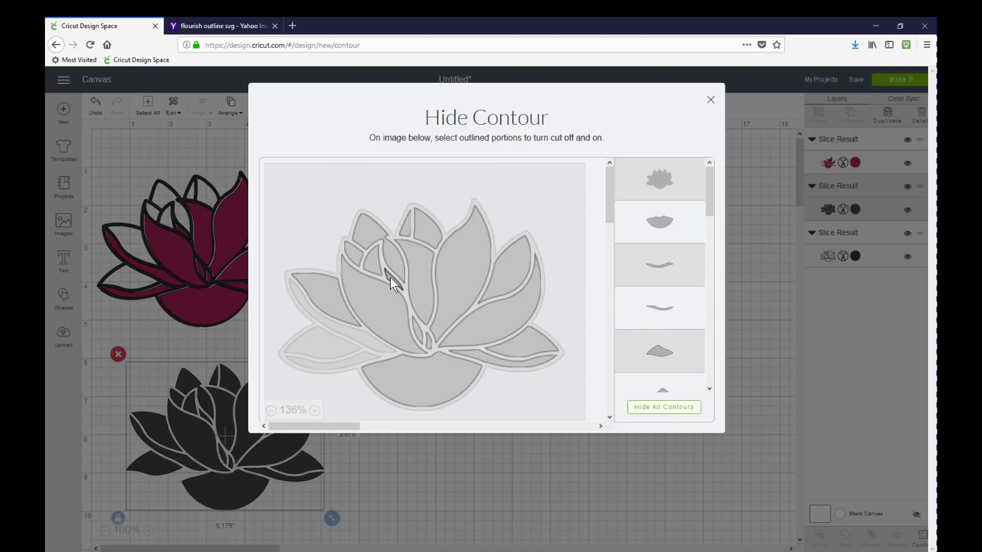
click(390, 277)
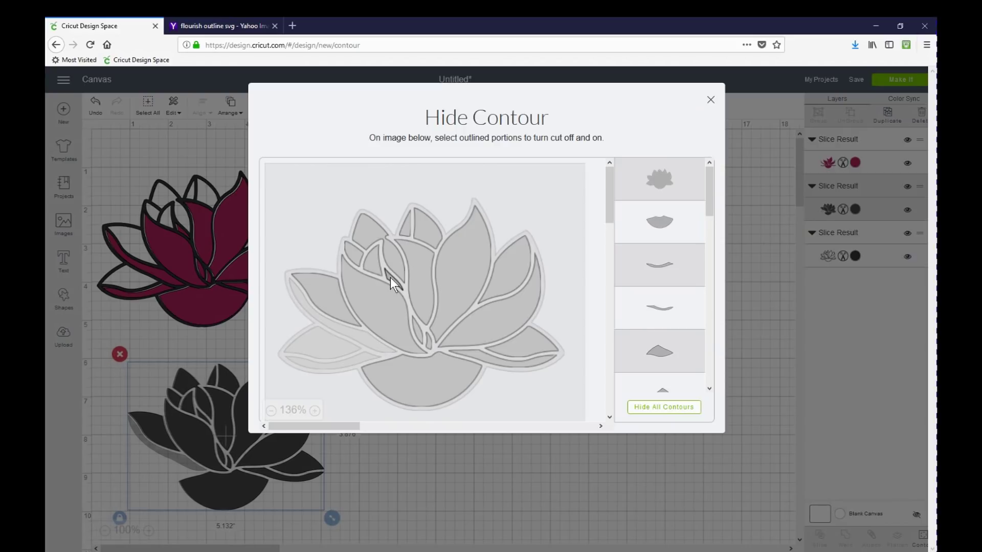
click(421, 268)
click(463, 268)
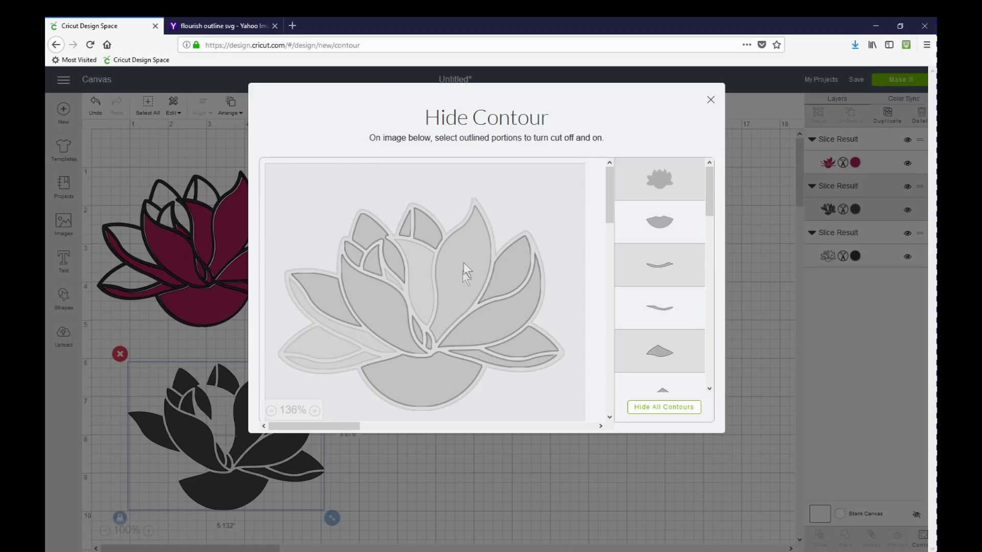
Step: Hide the thin lower-right leaf and bottom semicircle cuts, then fine-tune the right-centre and lower-left petal cuts
click(477, 355)
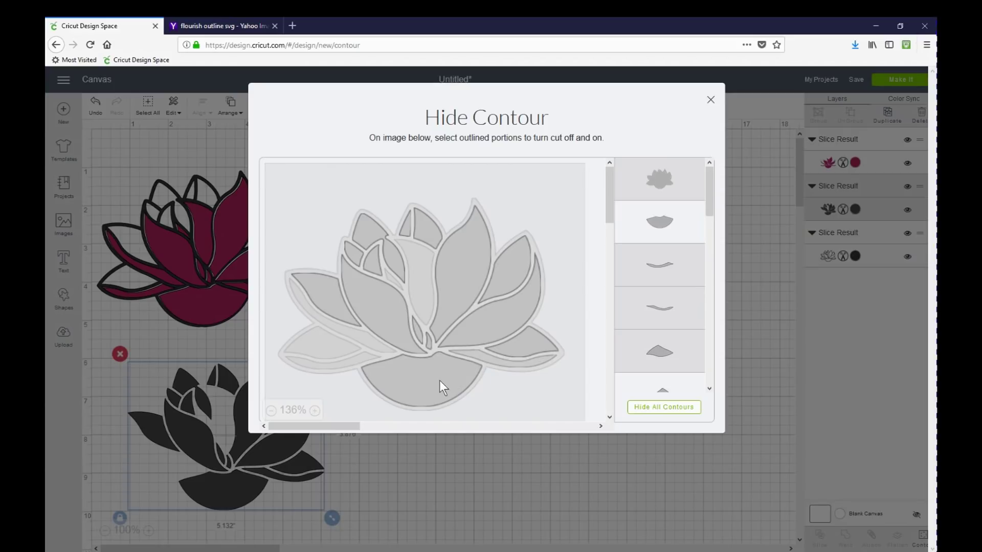
click(419, 387)
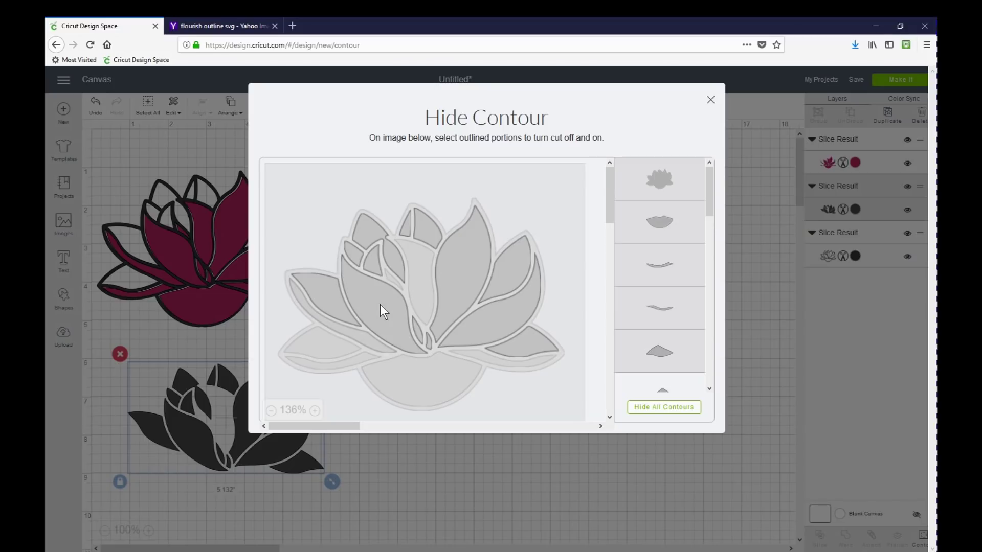
click(477, 328)
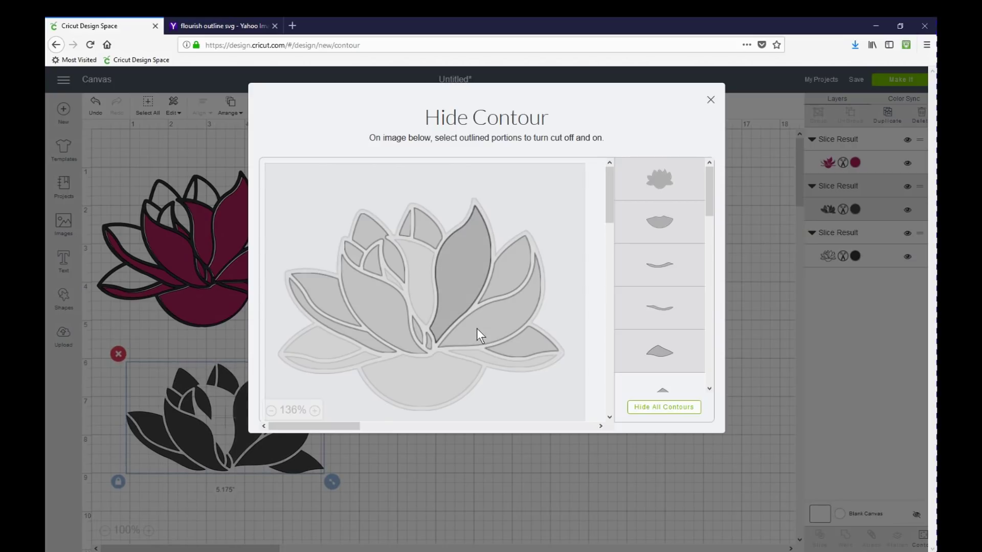
click(366, 339)
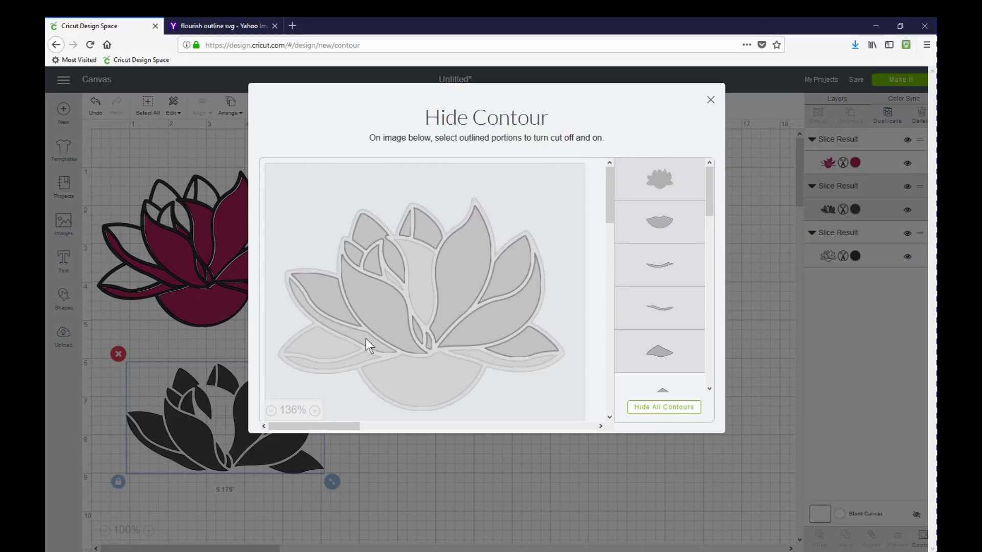
click(326, 342)
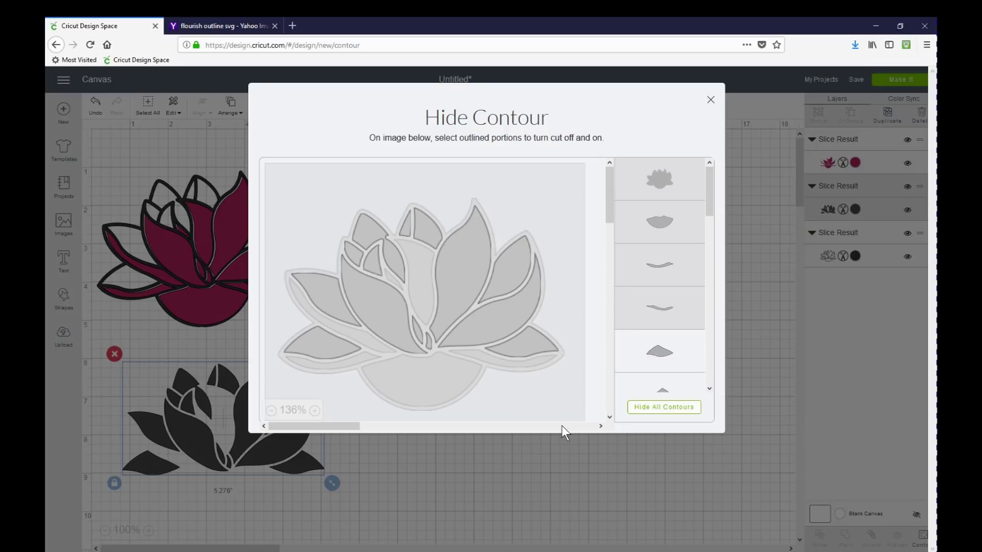
click(372, 302)
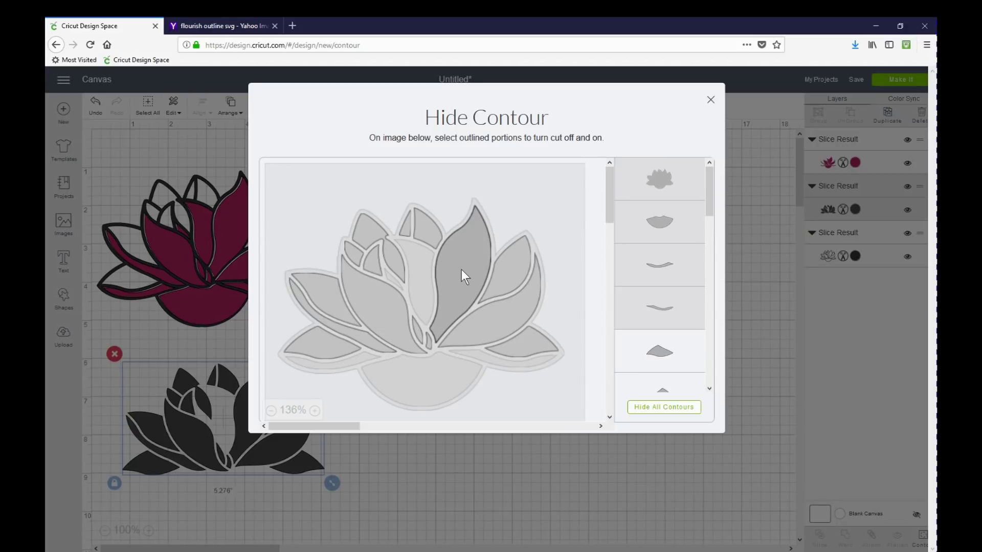
Step: Turn off the upper-right petal's cut on the dark lotus layer
click(461, 269)
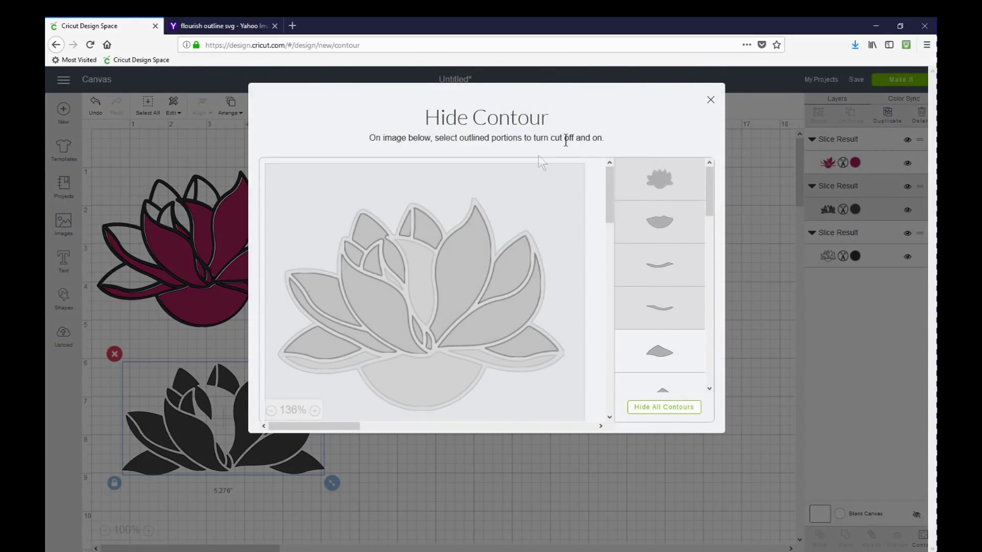
Step: Hide the centre-right, left, small central and long left petal cuts, keeping the small lower-right leaf
click(456, 255)
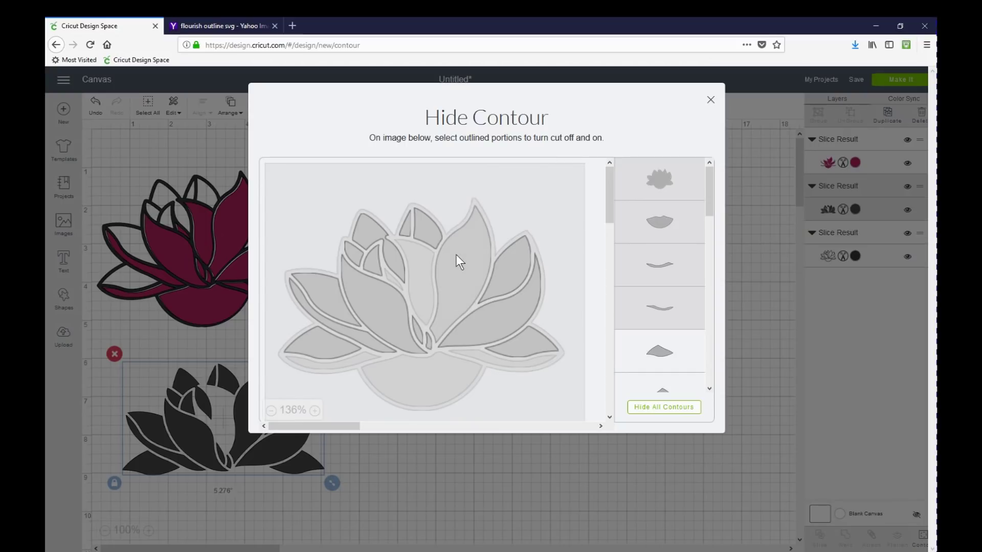
click(491, 343)
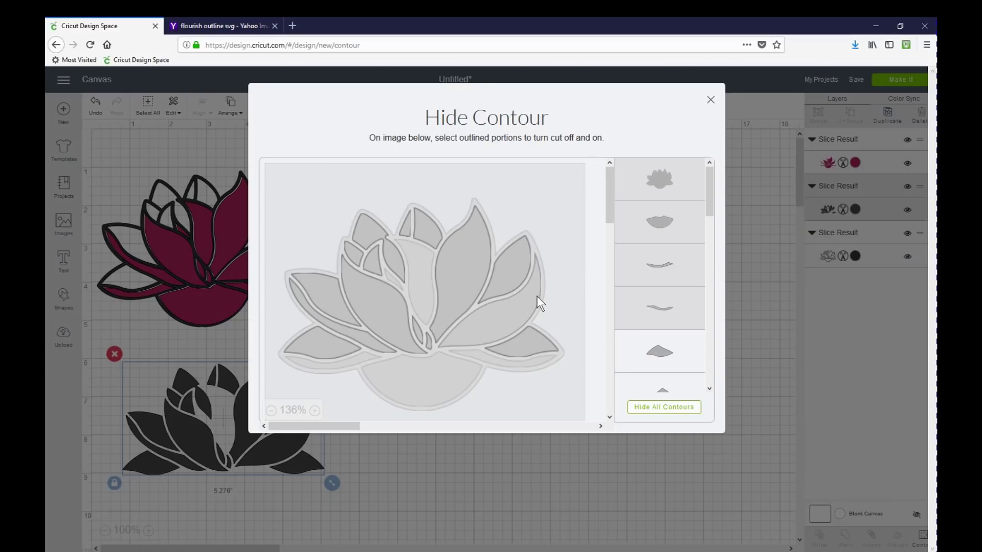
click(412, 342)
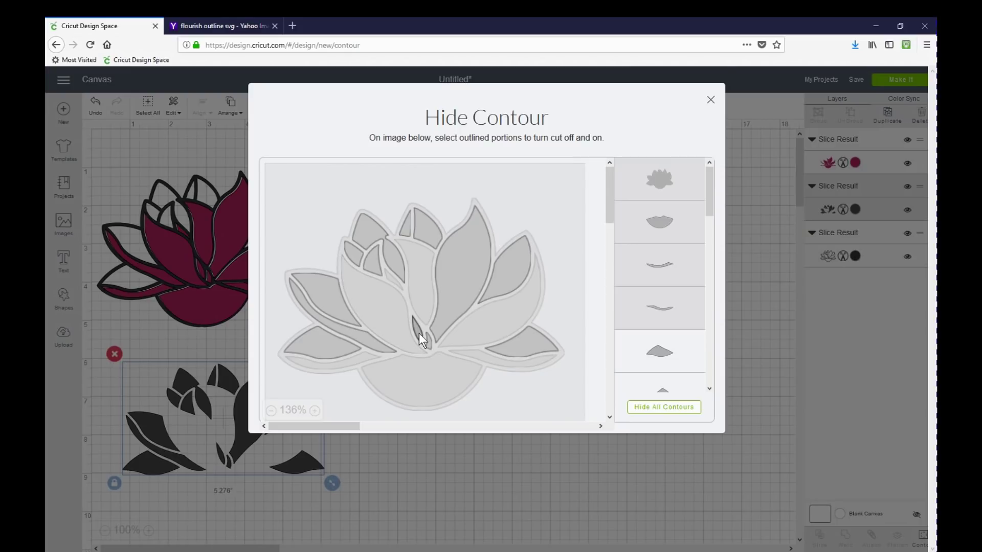
click(418, 333)
click(364, 340)
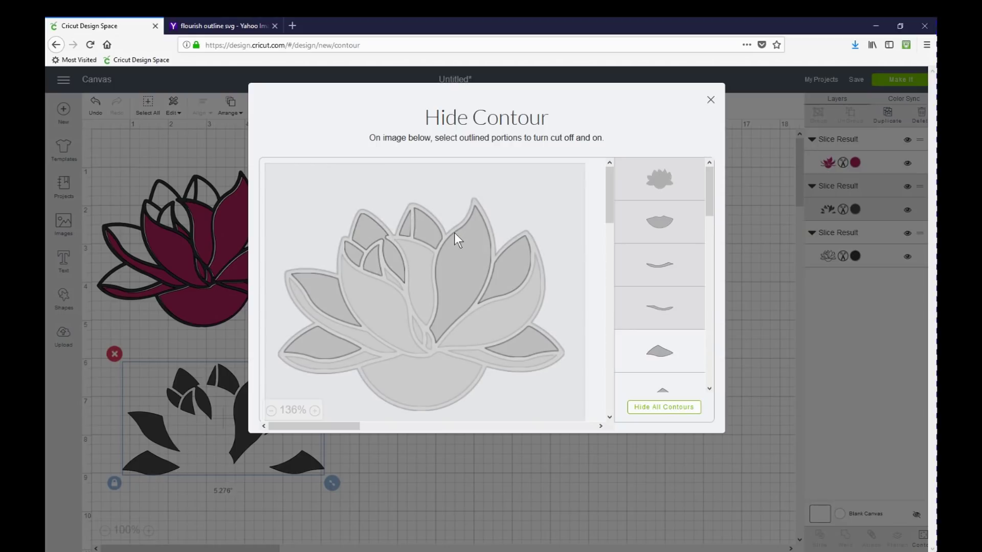
click(464, 244)
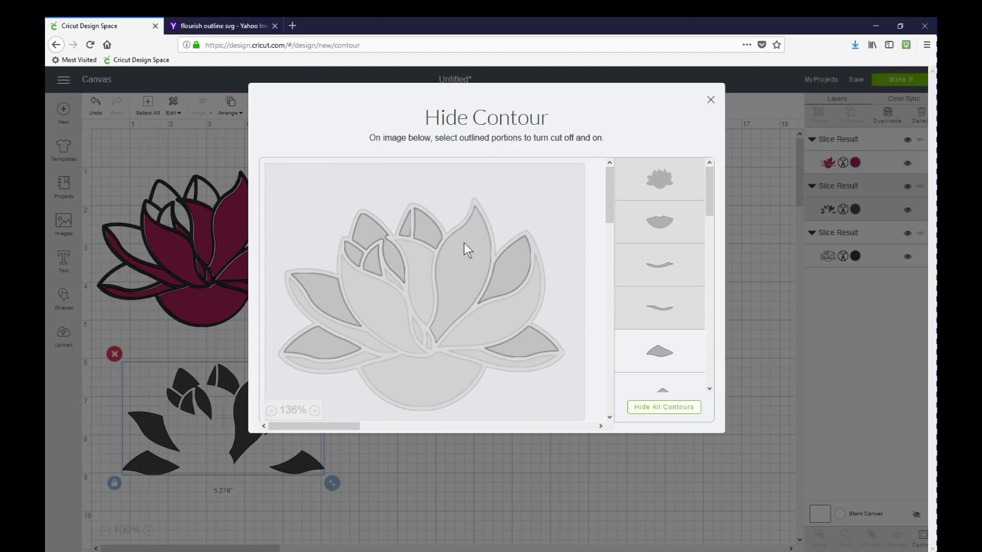
Step: Colour the petal and leaf pieces Cactus Pink and drag them onto the fuchsia lotus
click(711, 99)
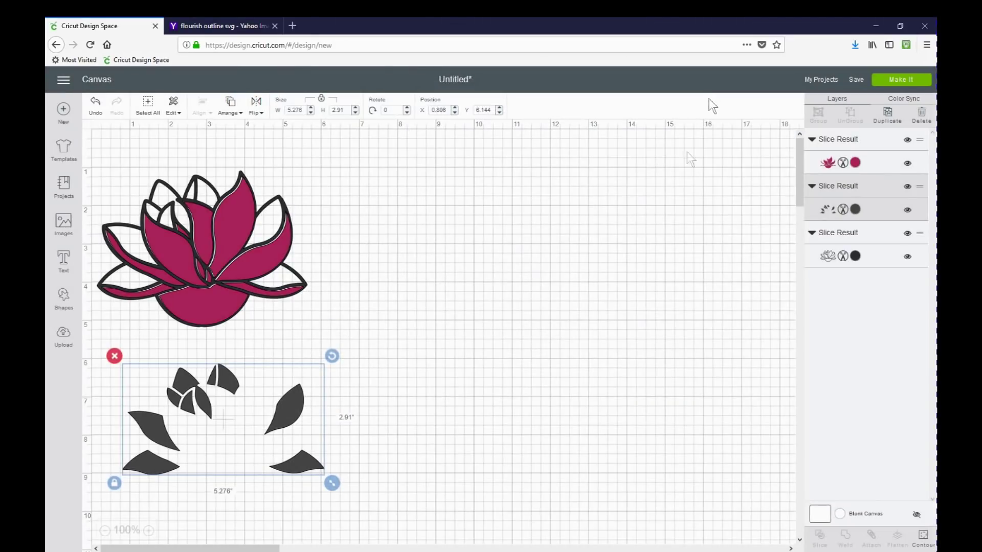
click(854, 209)
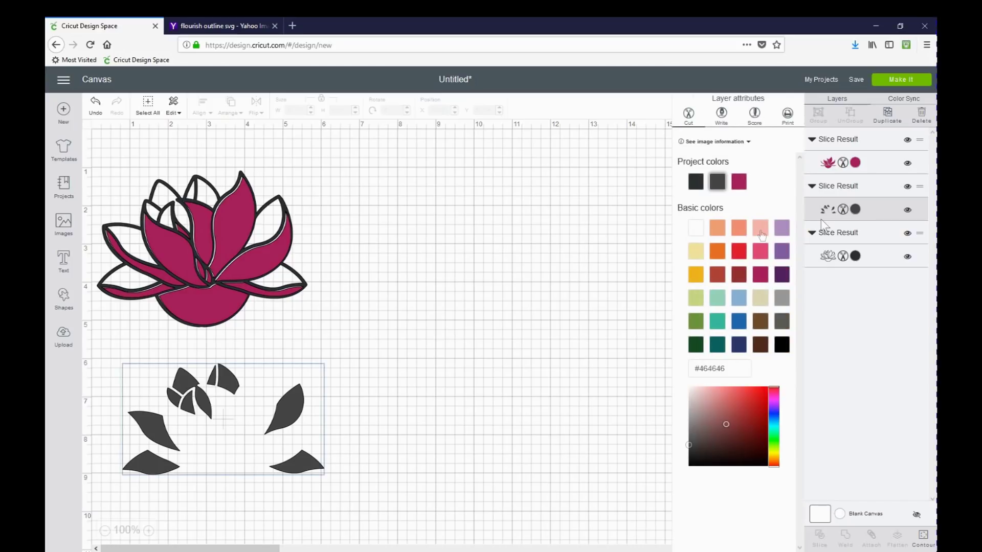
click(761, 231)
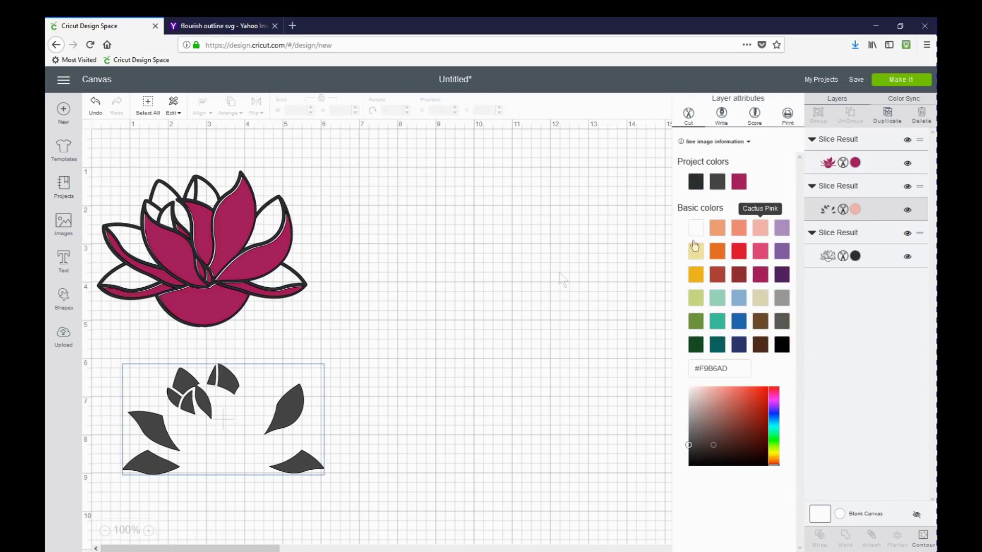
click(293, 464)
drag(294, 324, 272, 278)
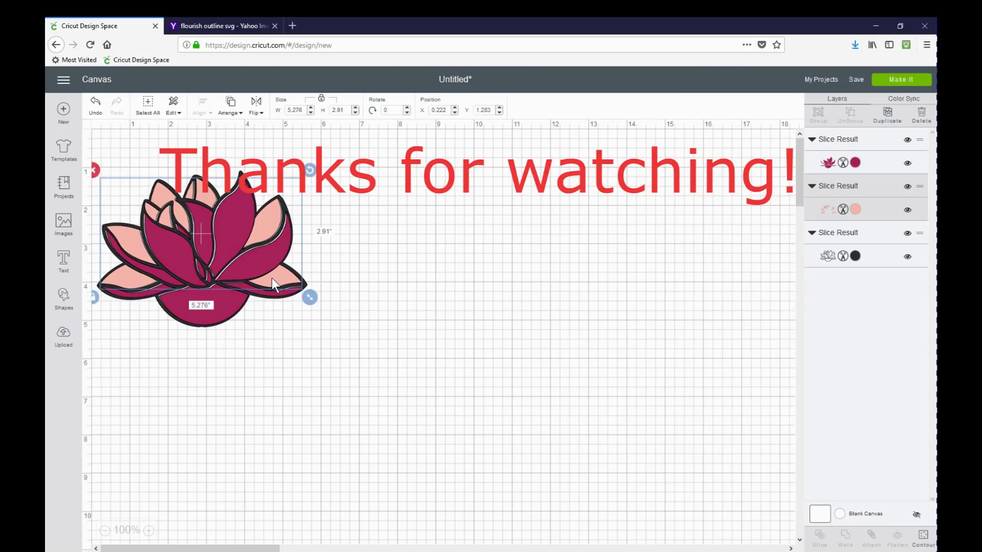